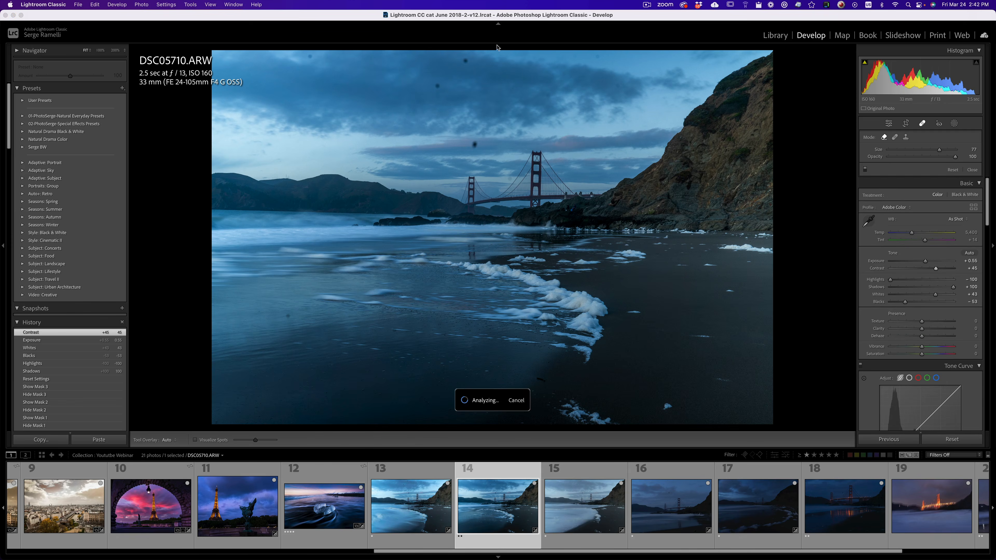
Heal the remaining dust spots in the clouds and on the water in the lower-left foreground of the beach photo.
{"action": "left_click", "coordinate": [439, 87]}
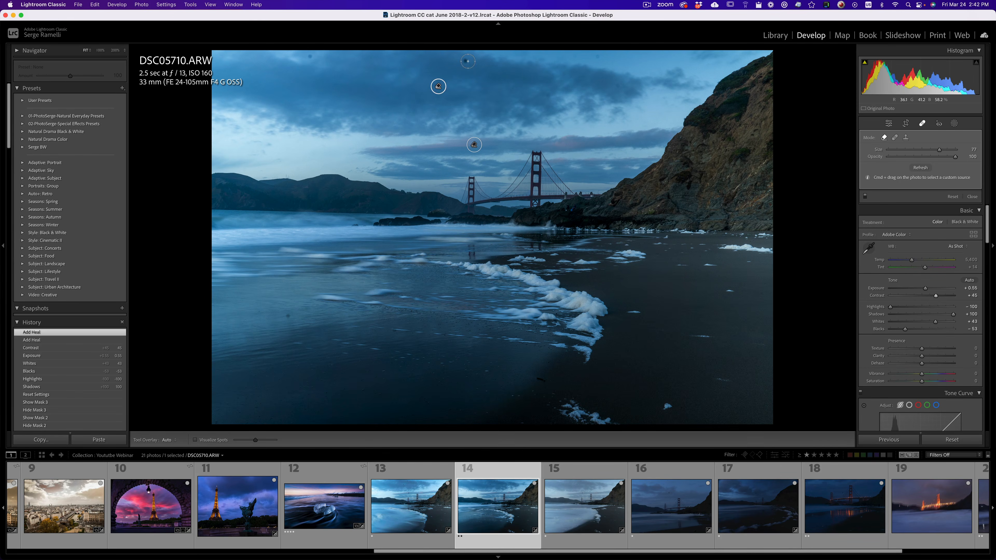
{"action": "left_click", "coordinate": [308, 58]}
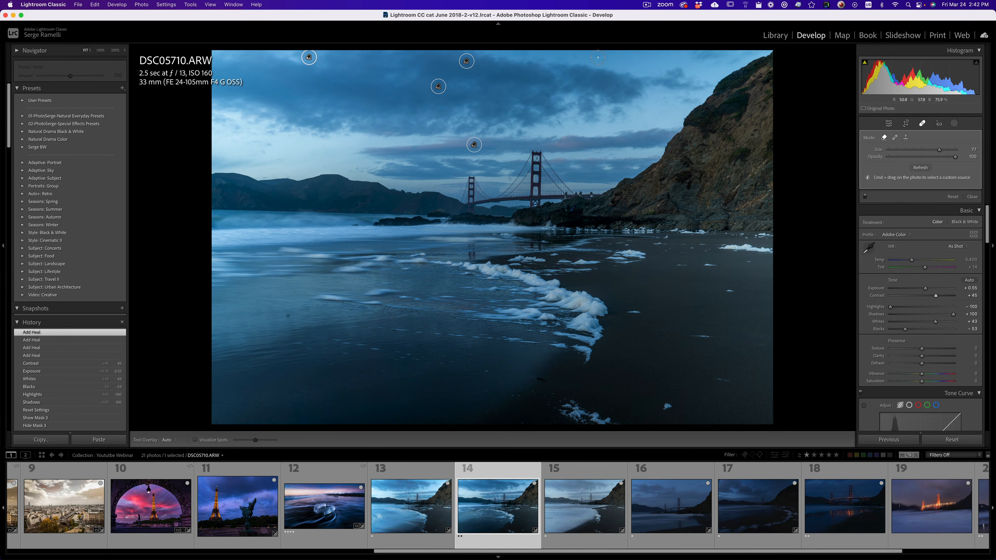
{"action": "left_click", "coordinate": [597, 57]}
{"action": "left_click", "coordinate": [303, 313]}
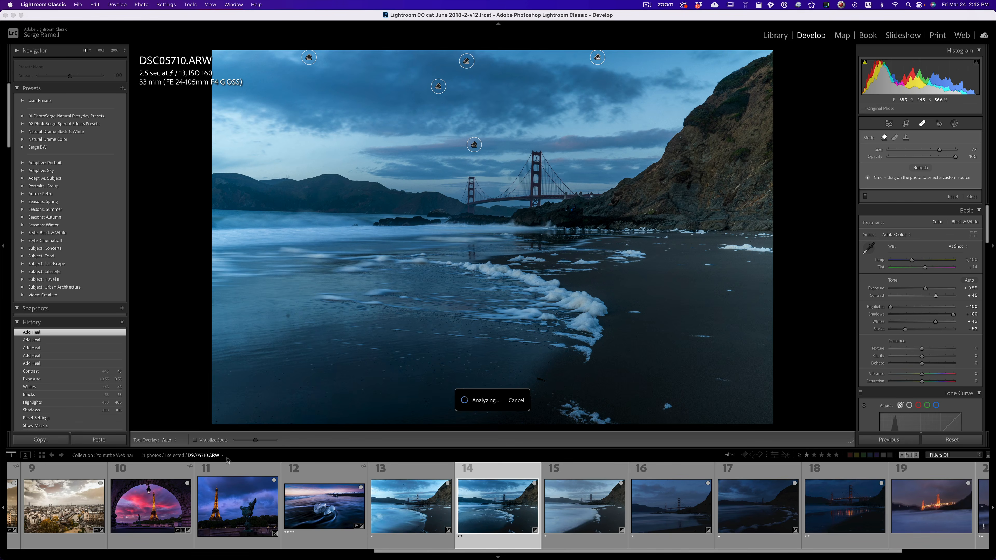
Inspect the photo for leftover dust with the Visualize Spots view and finish the healing.
{"action": "left_click", "coordinate": [196, 439]}
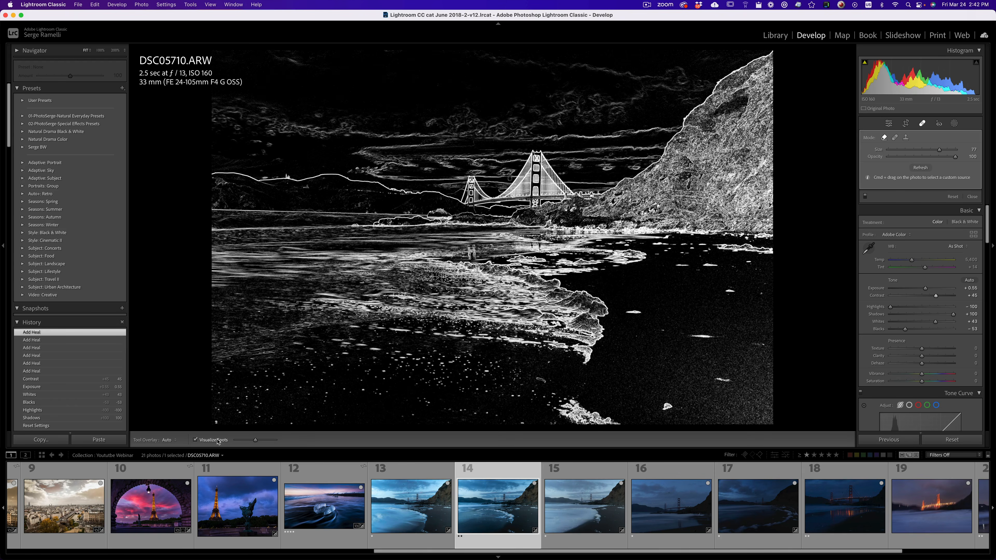
{"action": "left_click", "coordinate": [218, 441]}
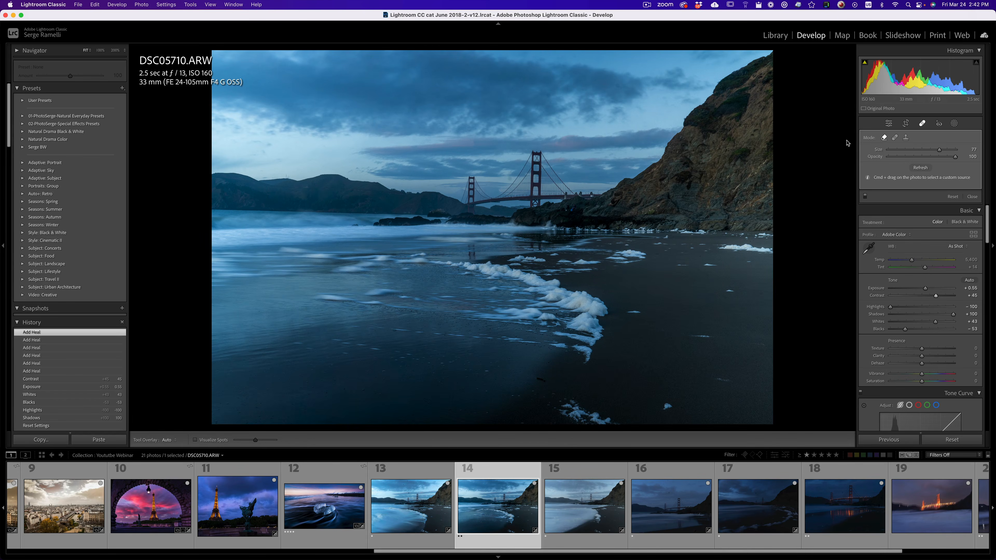
{"action": "left_click", "coordinate": [971, 197]}
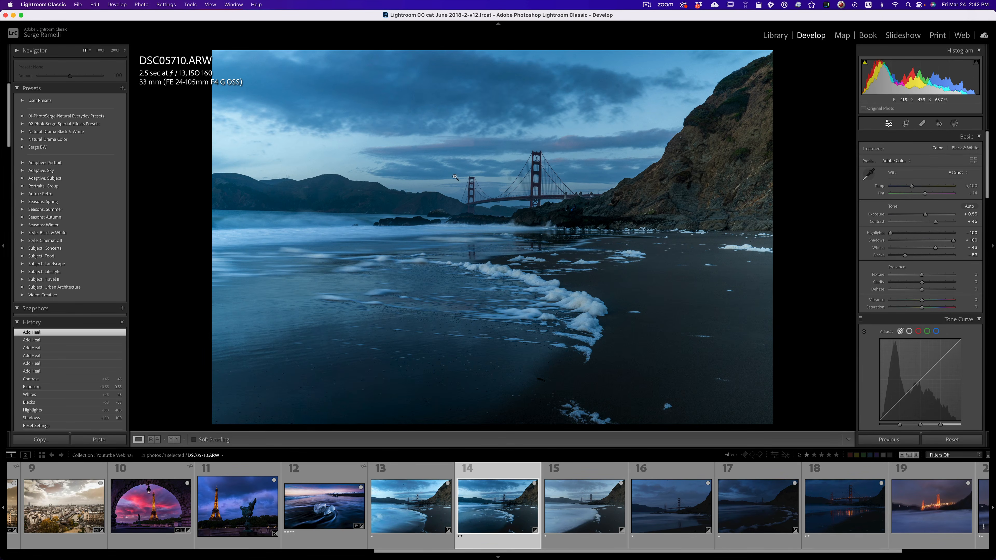
Set the white balance to temperature 5,742 and tint +29, and raise the contrast to +76.
{"action": "key", "text": "q"}
{"action": "left_click_drag", "start_coordinate": [913, 187], "coordinate": [946, 223]}
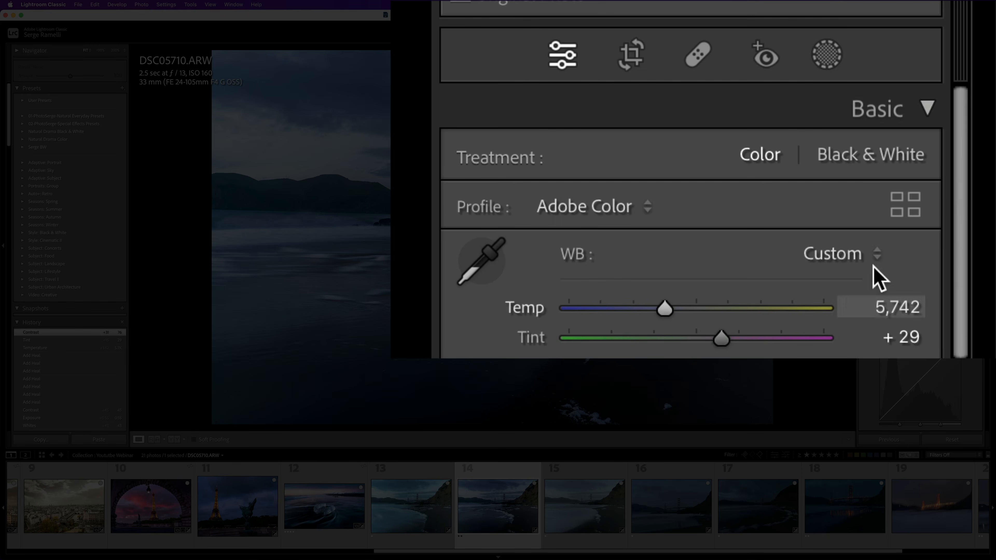
Compare the Camera Landscape and Adobe Landscape profiles, apply Camera Landscape, and warm the temperature to 6,654.
{"action": "left_click", "coordinate": [973, 160]}
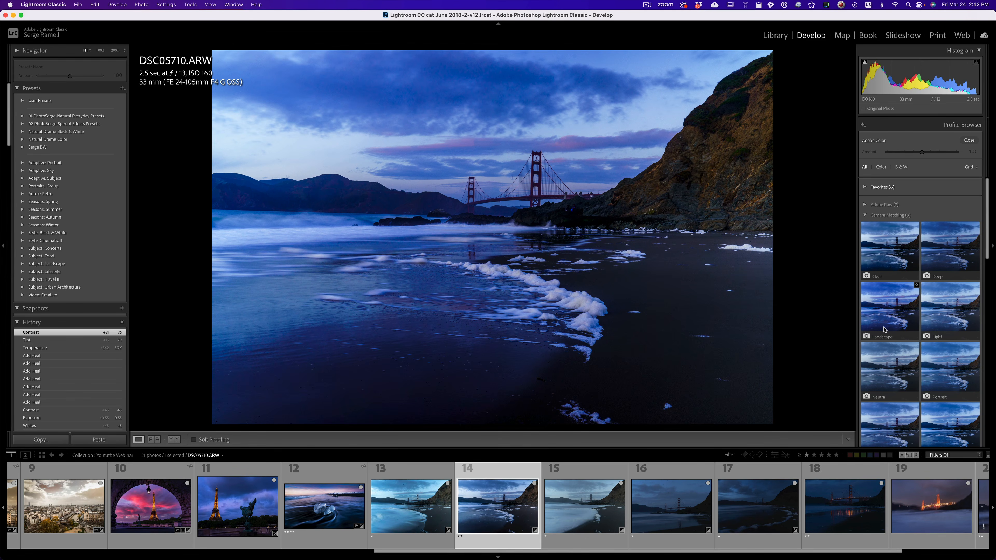
{"action": "left_click", "coordinate": [883, 315]}
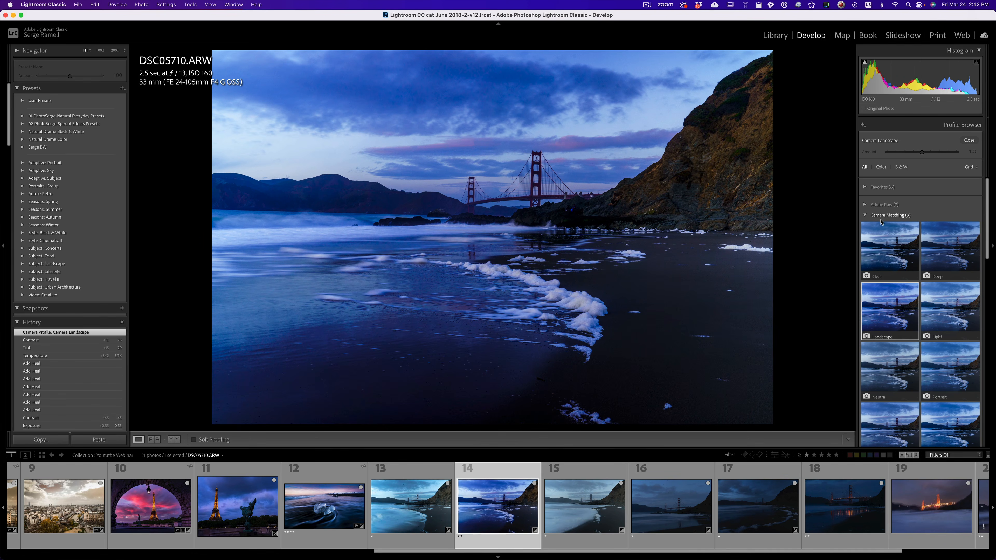
{"action": "left_click", "coordinate": [875, 205]}
{"action": "left_click", "coordinate": [888, 295]}
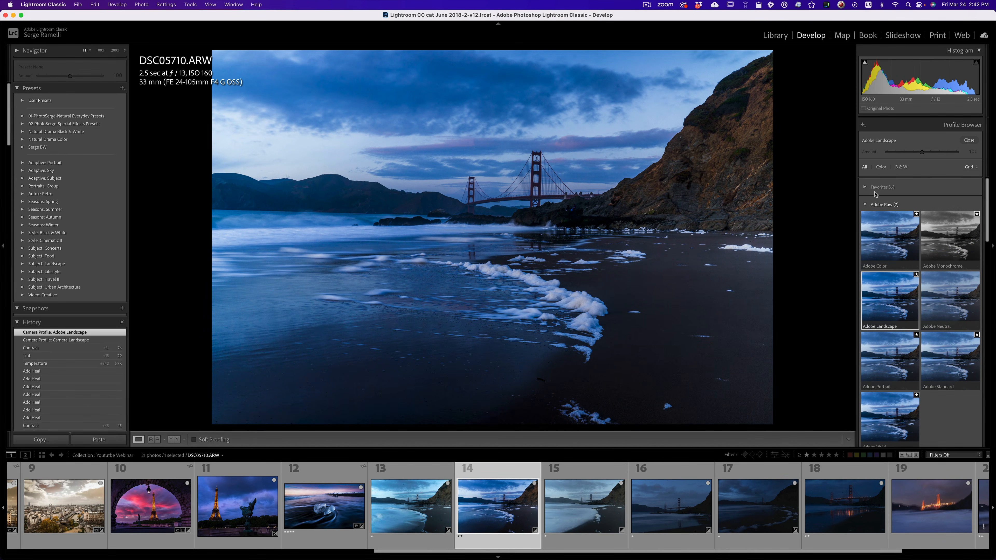
{"action": "left_click", "coordinate": [866, 205]}
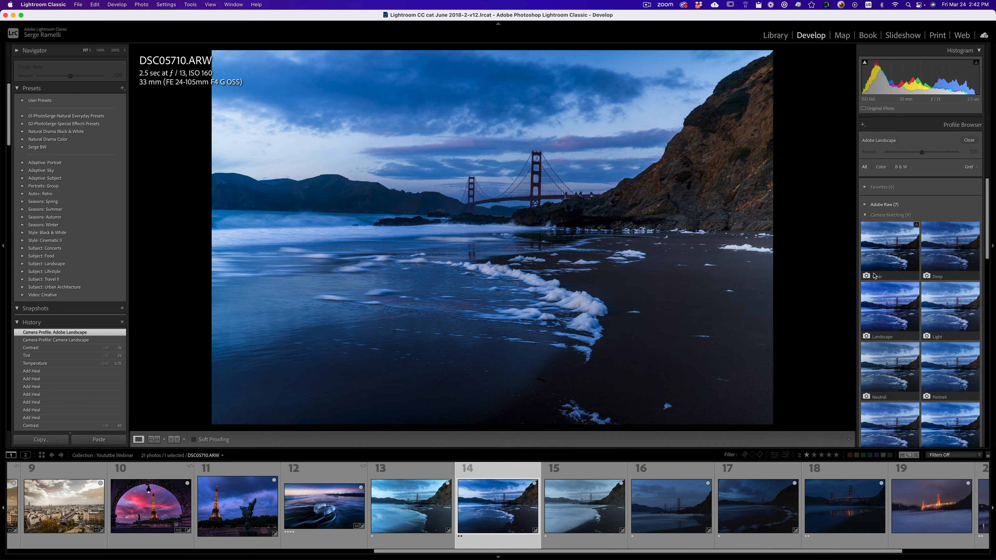
{"action": "left_click", "coordinate": [890, 320]}
{"action": "left_click", "coordinate": [966, 141]}
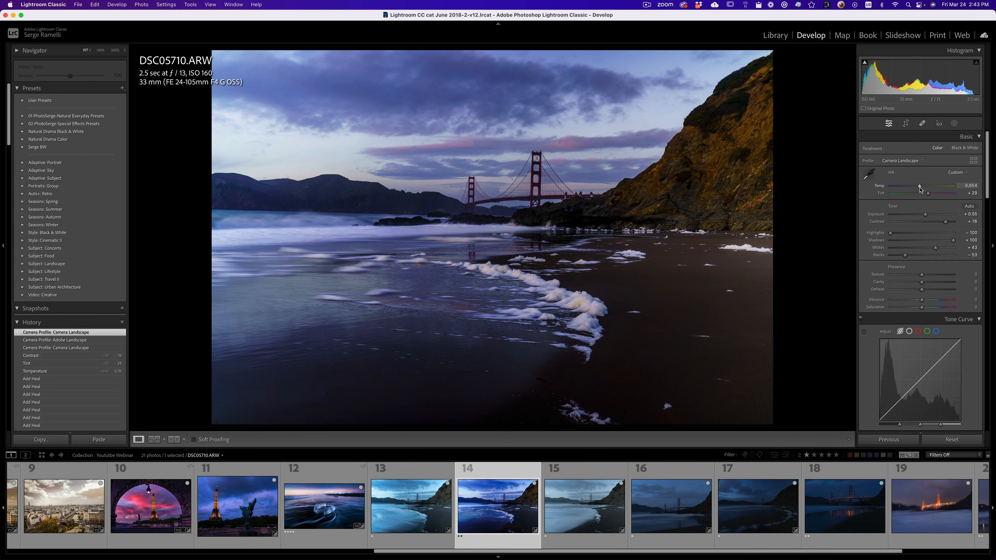
{"action": "left_click_drag", "start_coordinate": [917, 188], "coordinate": [920, 189]}
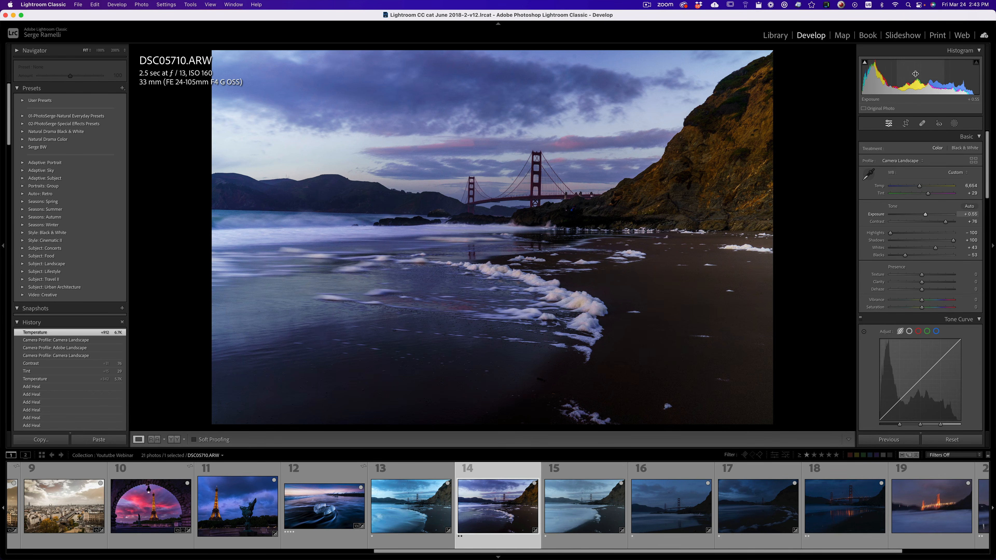
Shift the sky's hues by sampling the clouds: blue to -13, purple to -6 and magenta to -44.
{"action": "scroll", "coordinate": [882, 271], "scroll_direction": "down", "scroll_amount": 5}
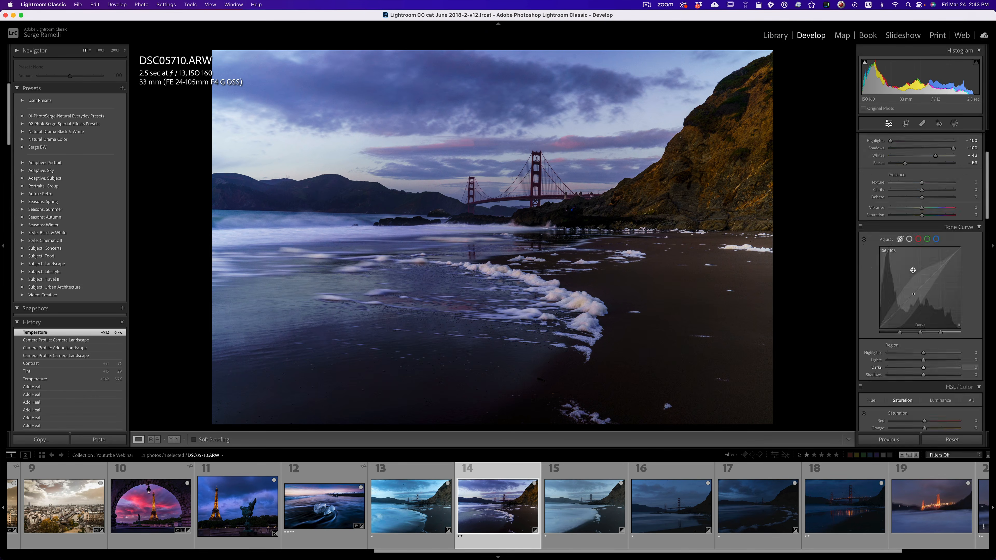
{"action": "scroll", "coordinate": [896, 265], "scroll_direction": "down", "scroll_amount": 8}
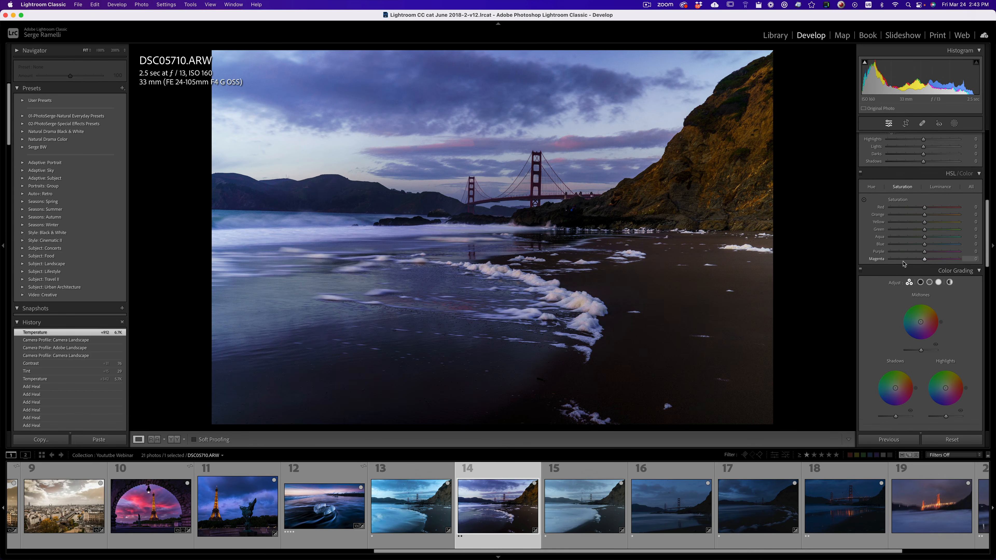
{"action": "scroll", "coordinate": [901, 263], "scroll_direction": "up", "scroll_amount": 3}
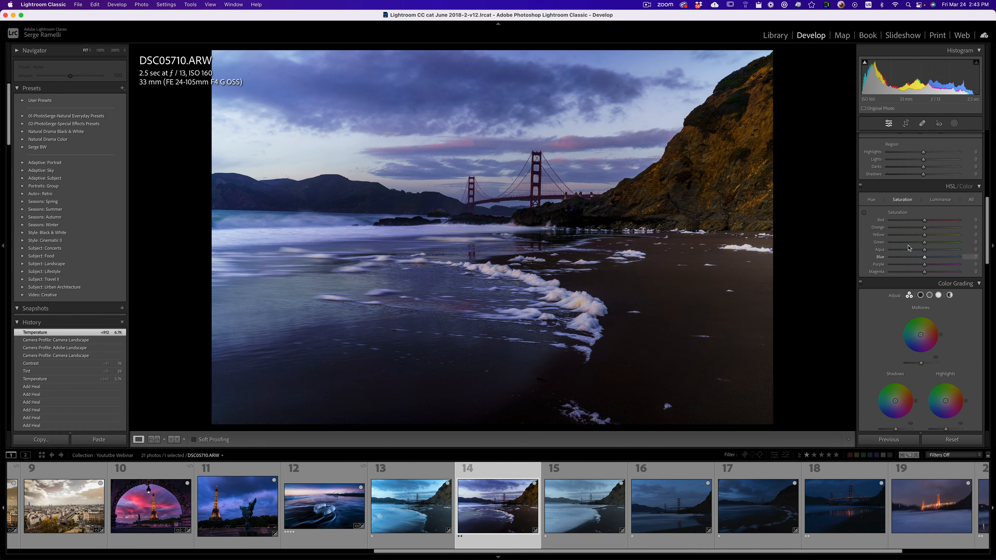
{"action": "left_click", "coordinate": [871, 203]}
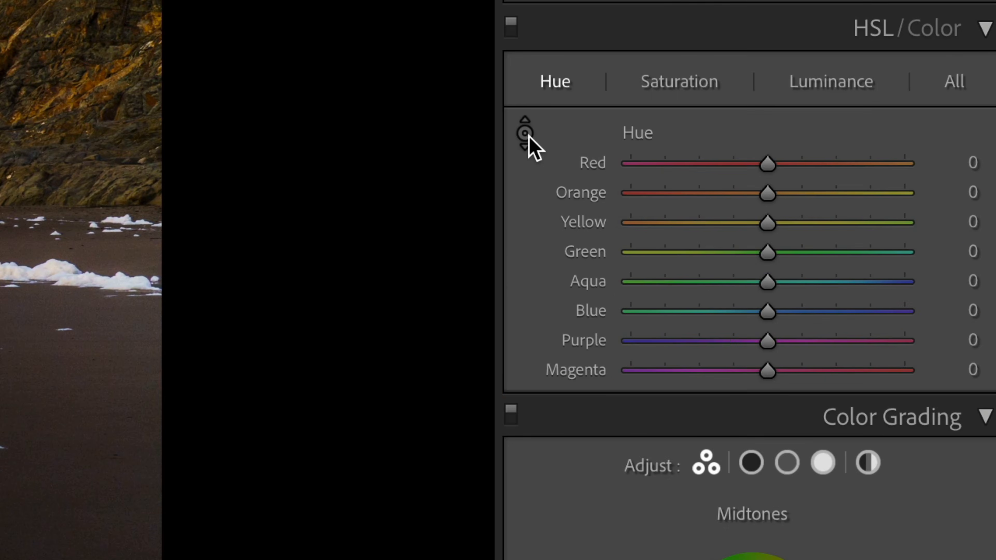
{"action": "left_click", "coordinate": [637, 159]}
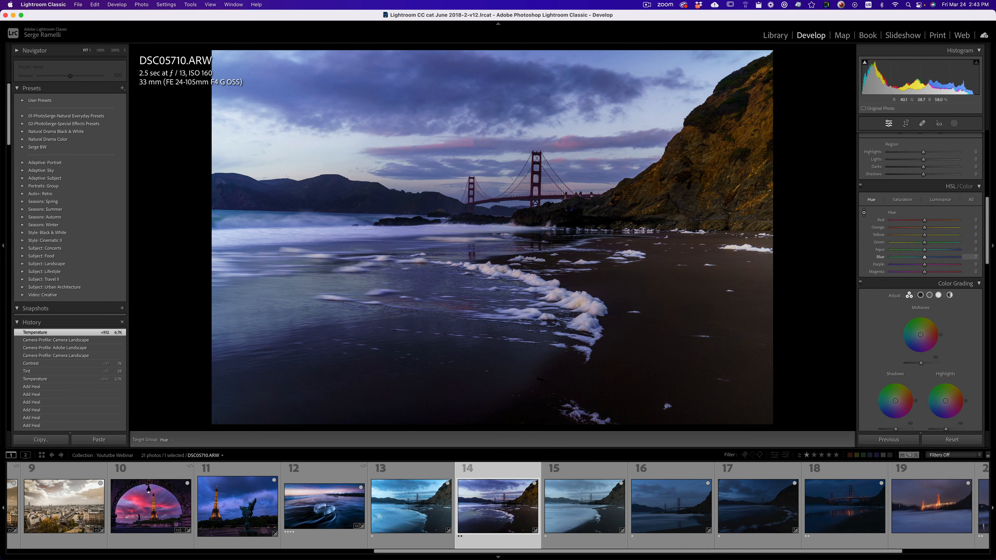
{"action": "mouse_move", "coordinate": [498, 110]}
{"action": "left_mouse_down"}
{"action": "mouse_move", "coordinate": [499, 94]}
{"action": "mouse_move", "coordinate": [498, 110]}
{"action": "left_mouse_up"}
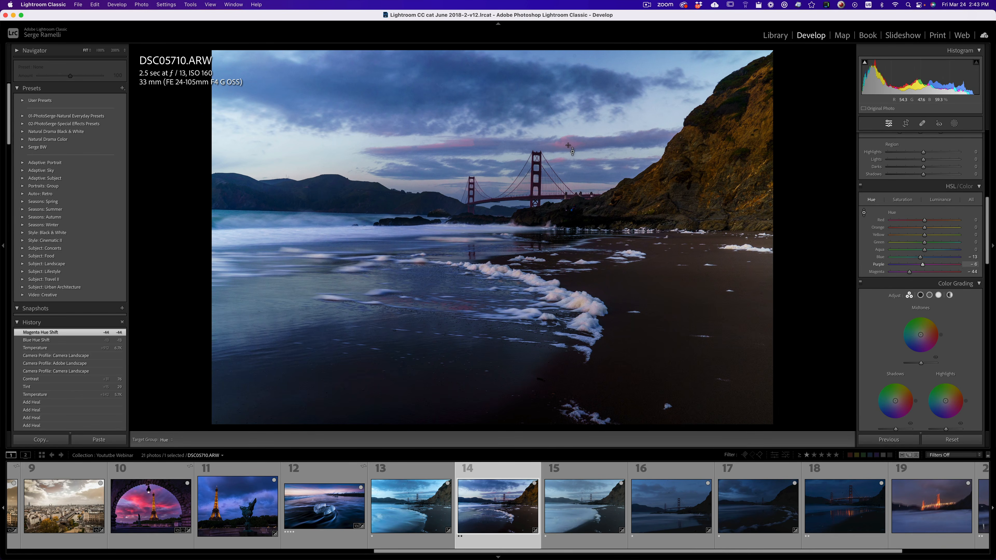
Boost the warm color saturation with red at +31, orange at +28 and yellow at +29.
{"action": "left_click", "coordinate": [907, 200]}
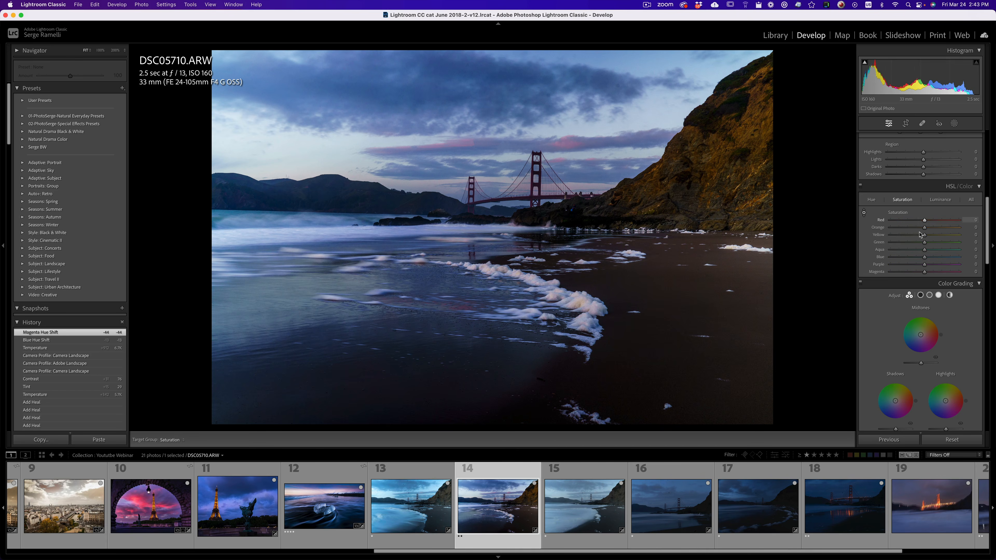
{"action": "left_click", "coordinate": [865, 216]}
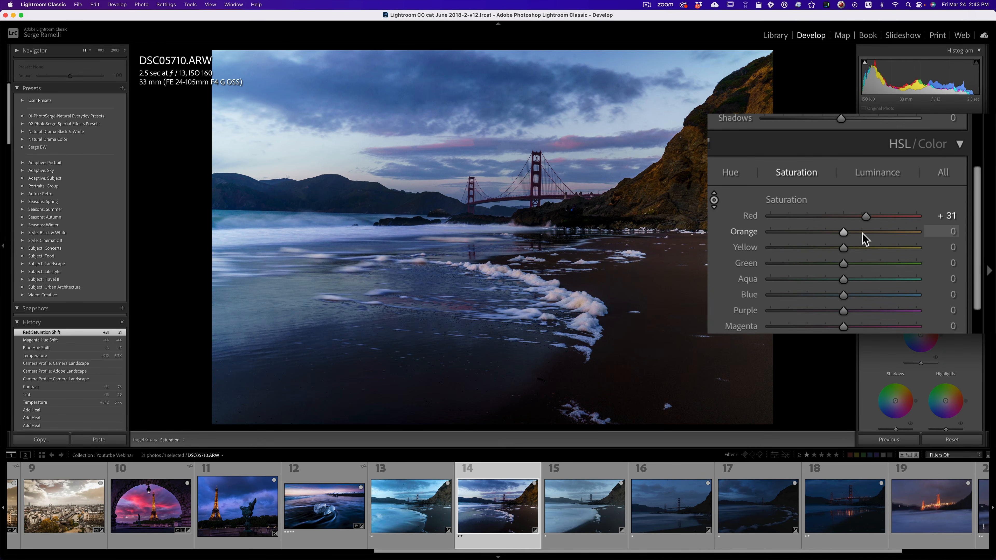
{"action": "left_click", "coordinate": [863, 231]}
{"action": "left_click", "coordinate": [865, 248]}
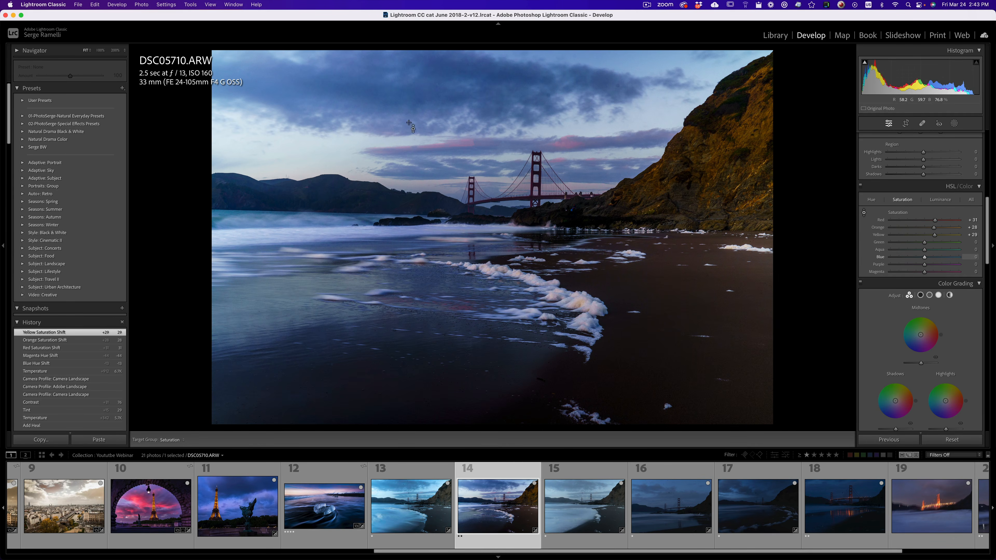
{"action": "left_click", "coordinate": [922, 123]}
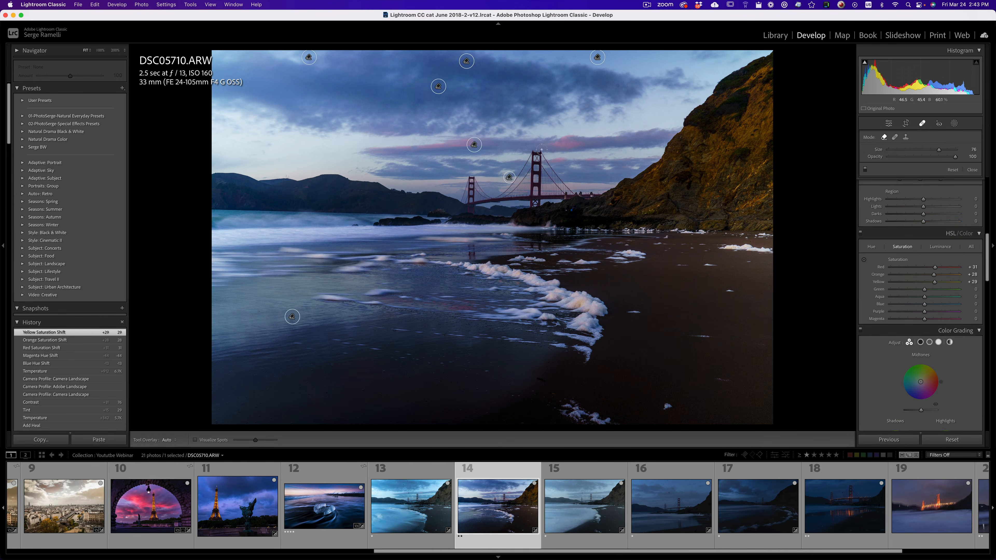
{"action": "left_click", "coordinate": [921, 124]}
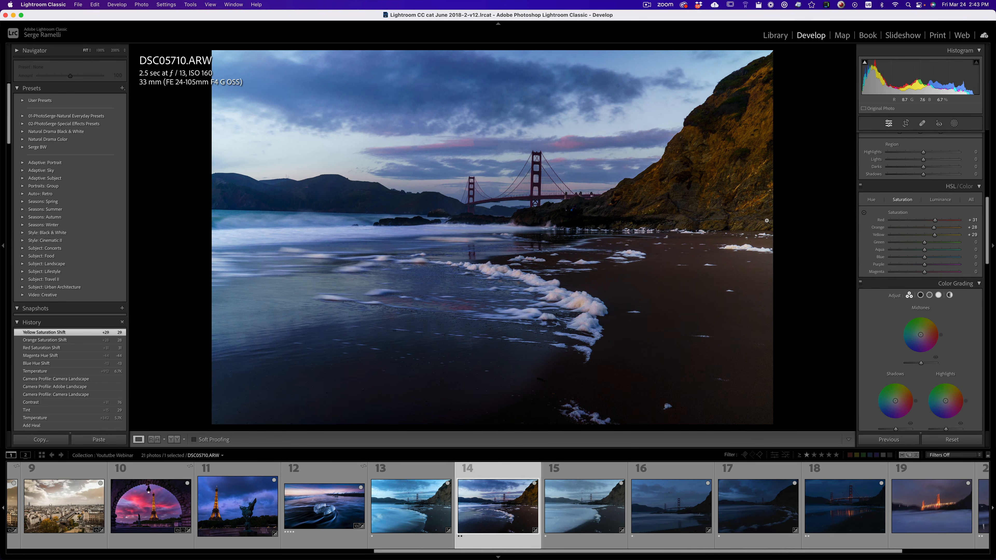
Raise the photo's overall exposure to +0.90.
{"action": "scroll", "coordinate": [933, 254], "scroll_direction": "up", "scroll_amount": 4}
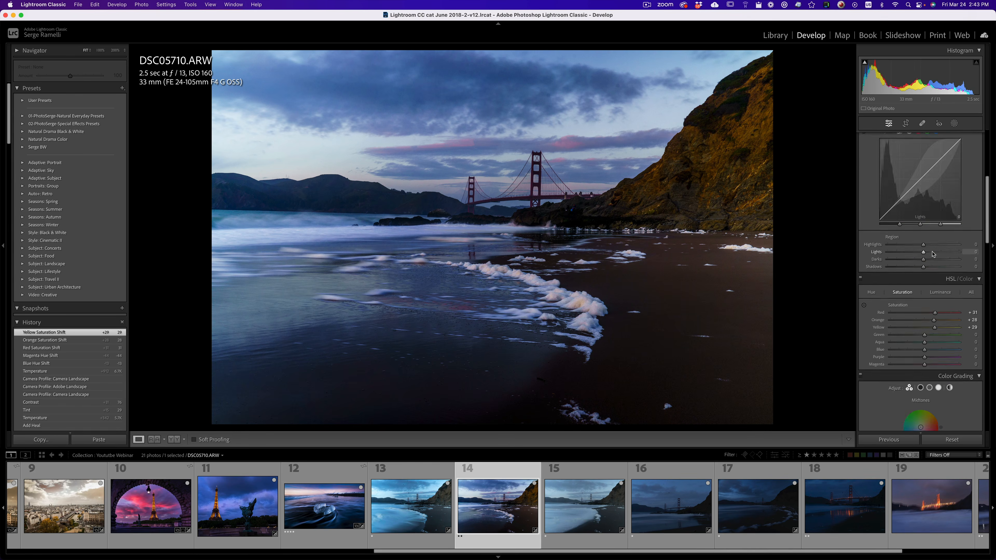
{"action": "scroll", "coordinate": [933, 254], "scroll_direction": "up", "scroll_amount": 5}
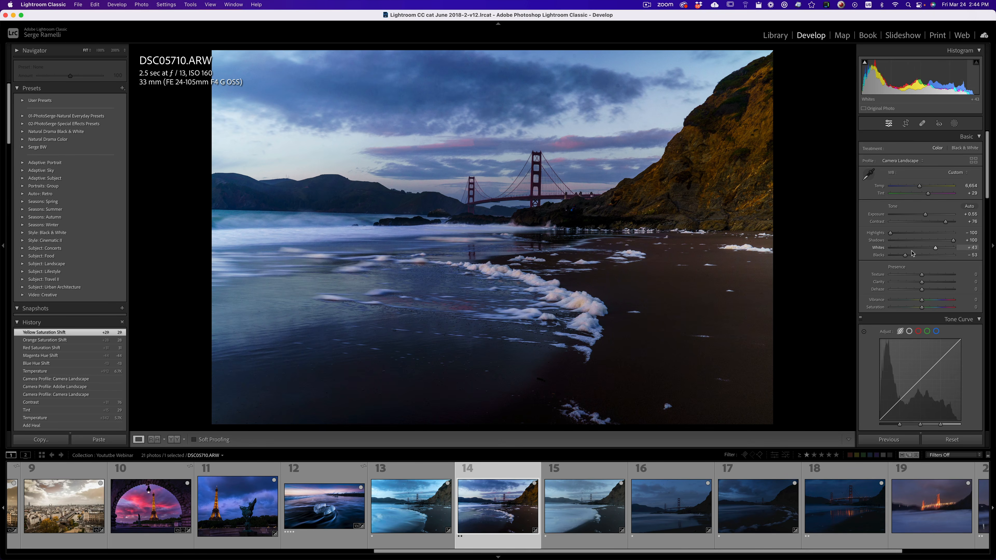
{"action": "left_click_drag", "start_coordinate": [925, 214], "coordinate": [928, 214]}
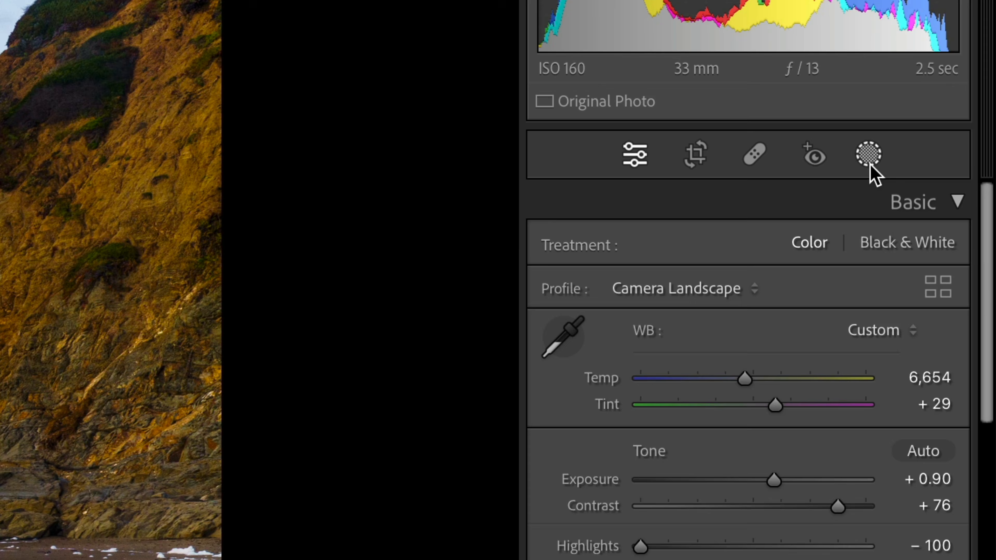
Add a linear gradient mask over the upper part of the photo with exposure -0.92 and shift it up into the sky.
{"action": "left_click", "coordinate": [954, 124]}
{"action": "left_click", "coordinate": [658, 459]}
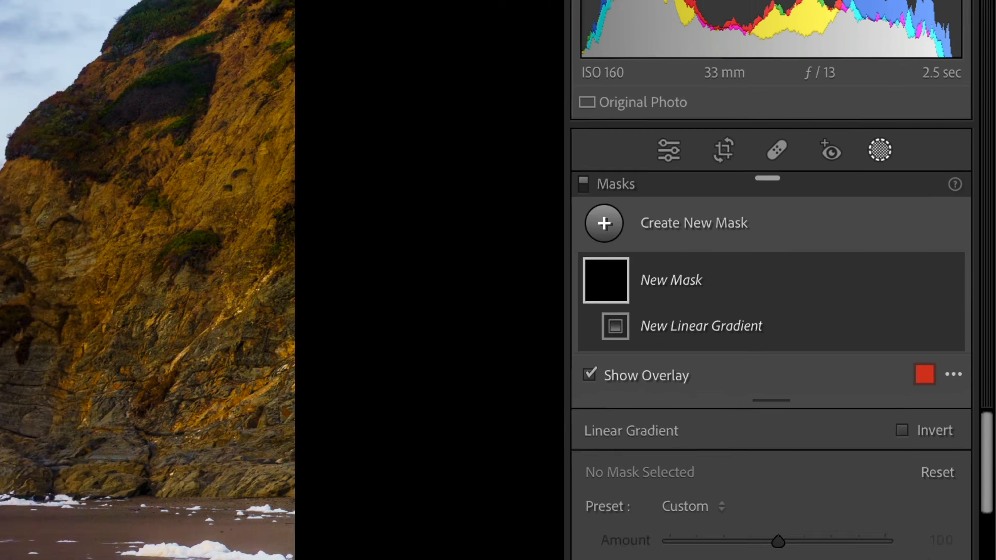
{"action": "left_click_drag", "start_coordinate": [368, 156], "coordinate": [359, 307]}
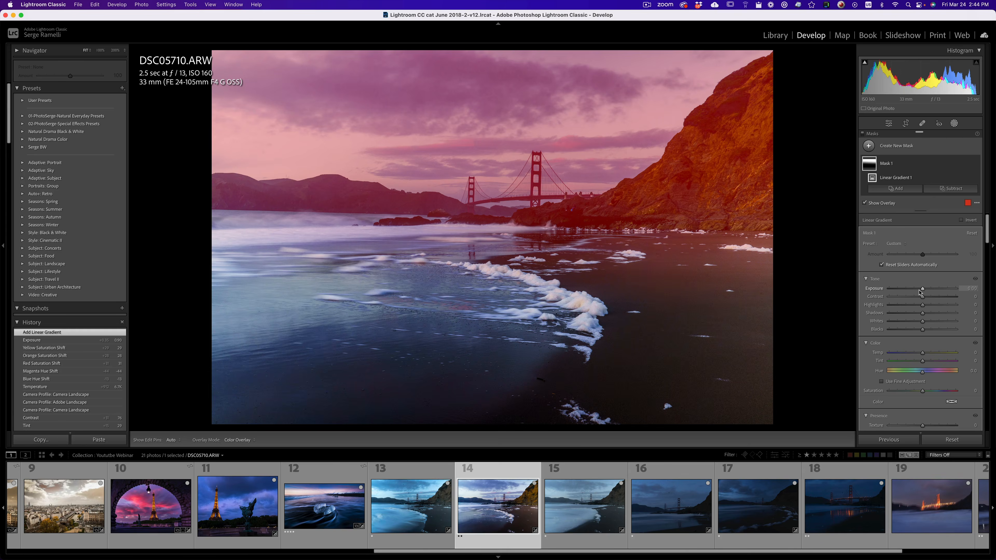
{"action": "left_click_drag", "start_coordinate": [920, 292], "coordinate": [916, 291]}
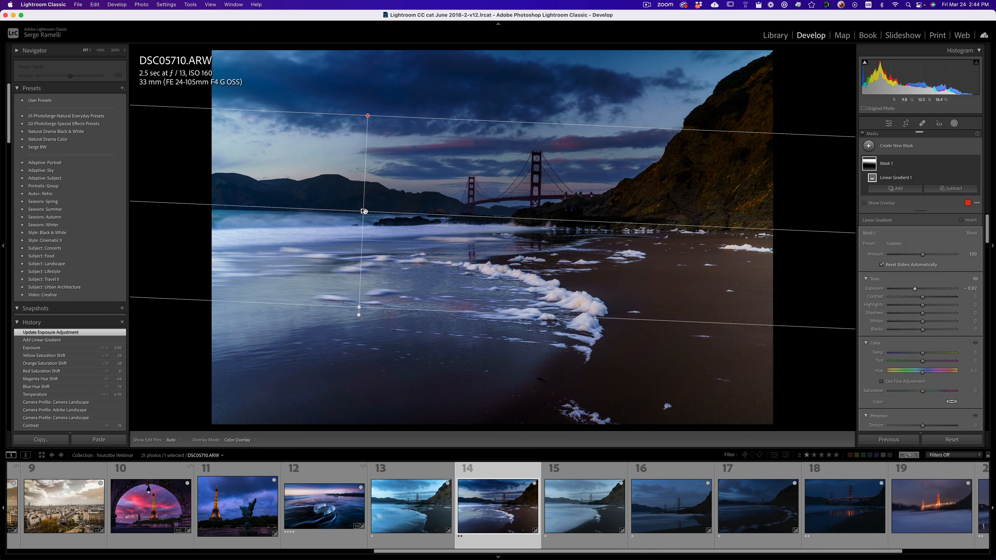
{"action": "left_click_drag", "start_coordinate": [363, 211], "coordinate": [373, 148]}
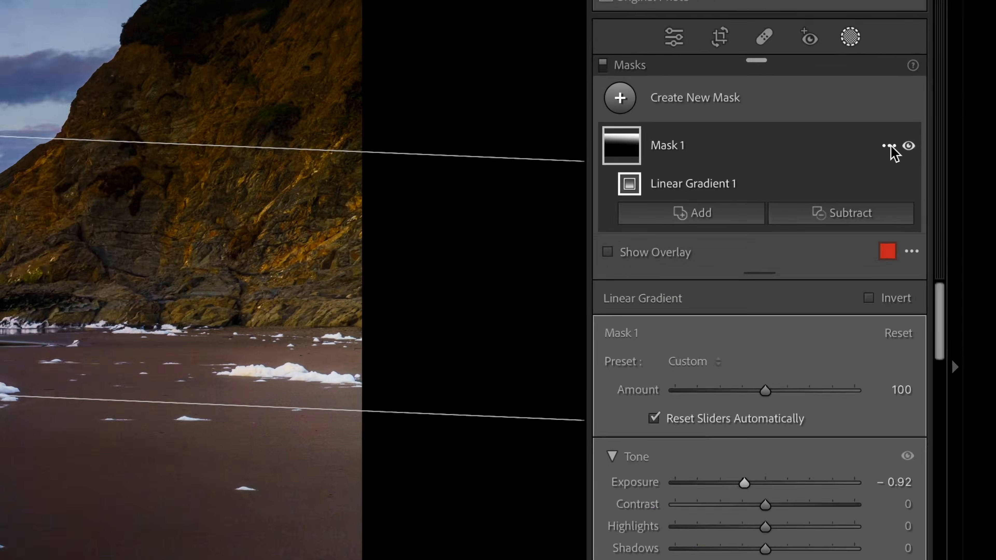
Intersect the gradient mask with a sky selection and compare the photo with the mask hidden and shown.
{"action": "left_click", "coordinate": [968, 164]}
{"action": "mouse_move", "coordinate": [954, 202]}
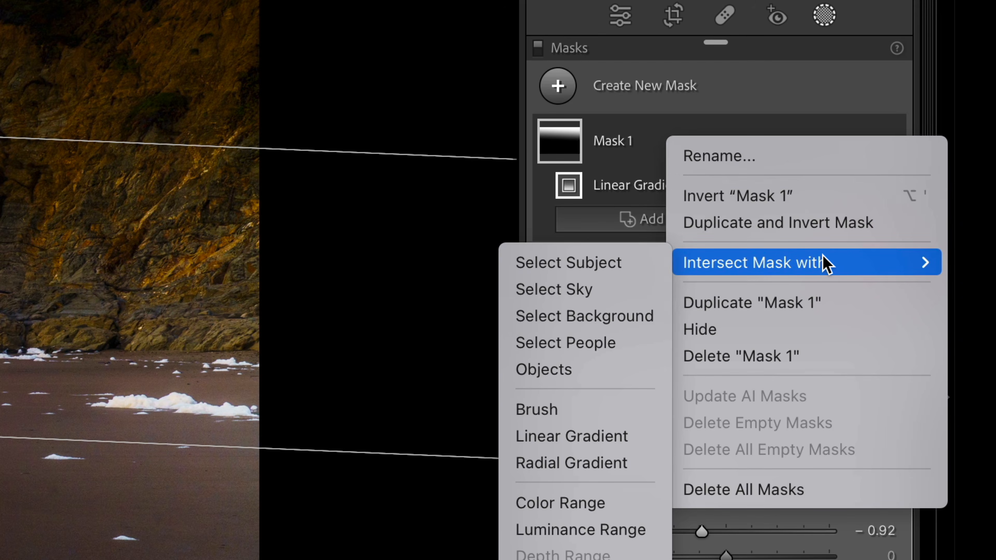
{"action": "left_click", "coordinate": [586, 289]}
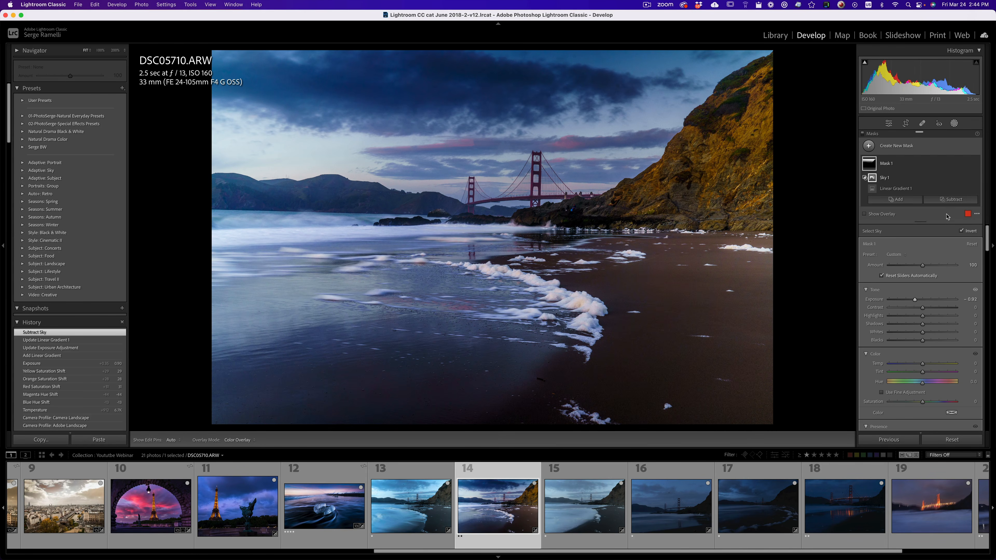
{"action": "left_click", "coordinate": [976, 164]}
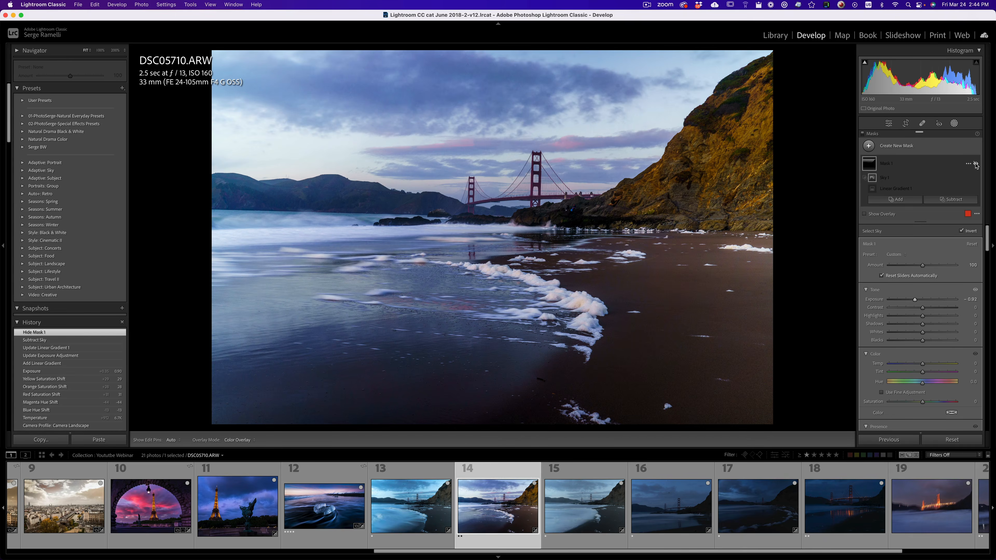
{"action": "left_click", "coordinate": [976, 164]}
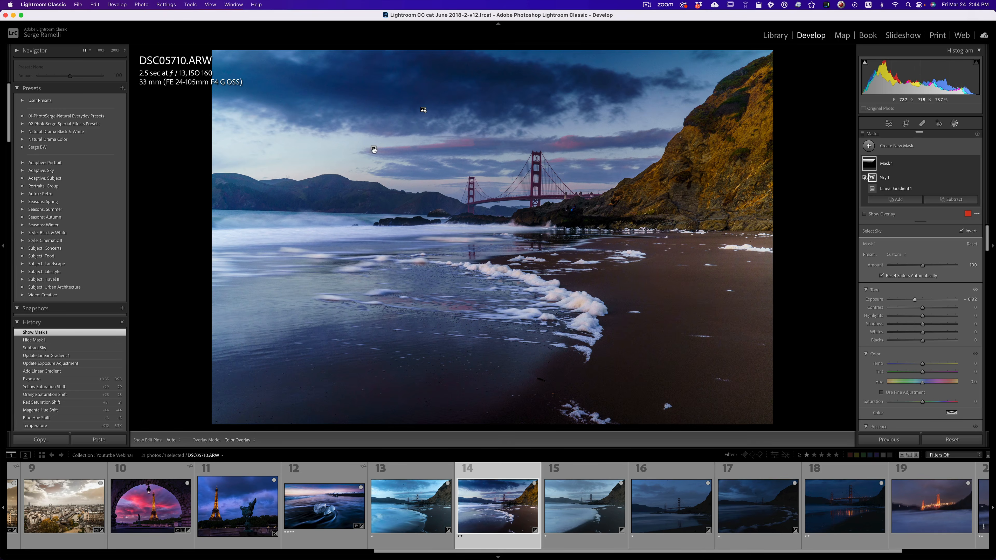
Move the mask's linear gradient further up into the clouds above the bridge.
{"action": "left_click", "coordinate": [373, 149]}
{"action": "left_click_drag", "start_coordinate": [374, 149], "coordinate": [381, 99]}
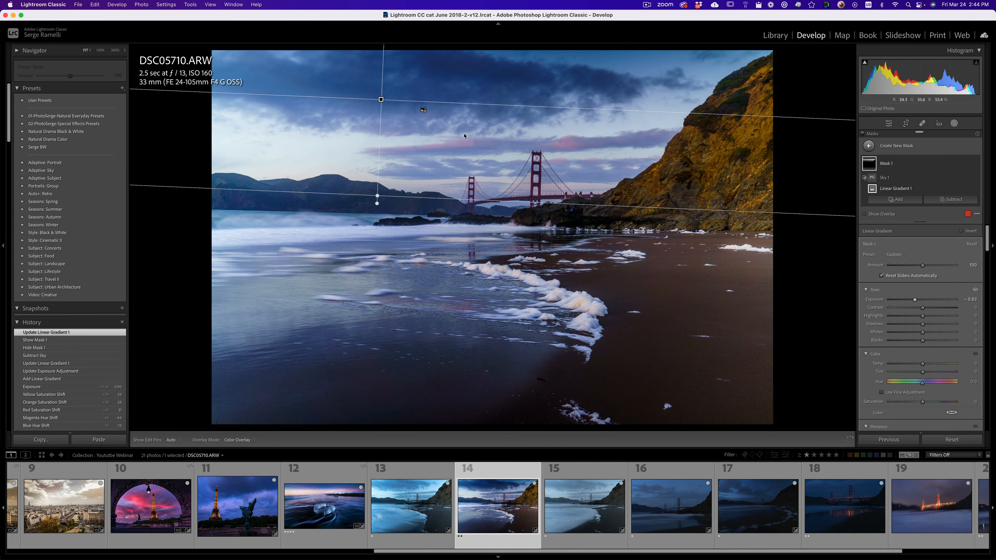
Crop the photo to a 16 x 9 aspect ratio, tightening and repositioning the frame around the bridge and foam line.
{"action": "left_click", "coordinate": [889, 123]}
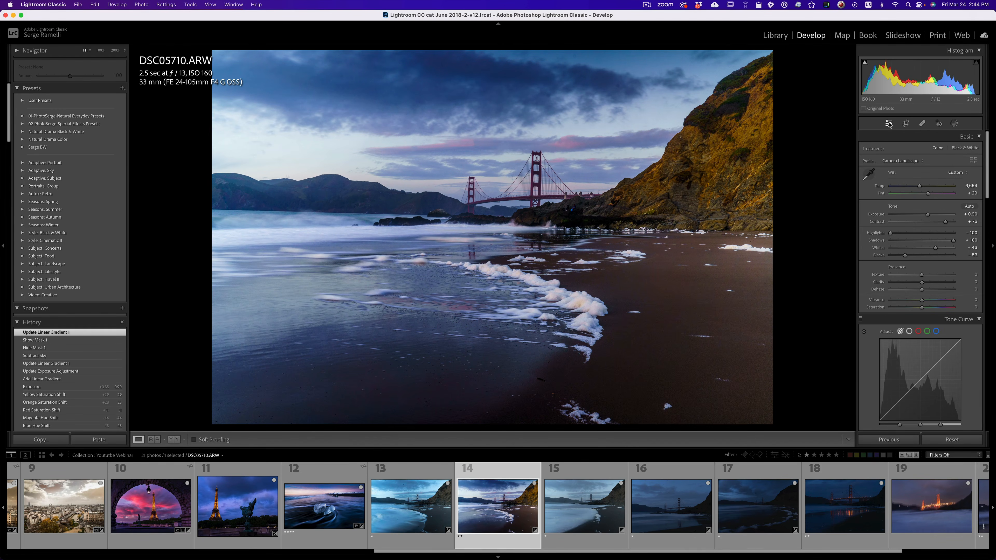
{"action": "left_click", "coordinate": [906, 124]}
{"action": "left_click", "coordinate": [957, 150]}
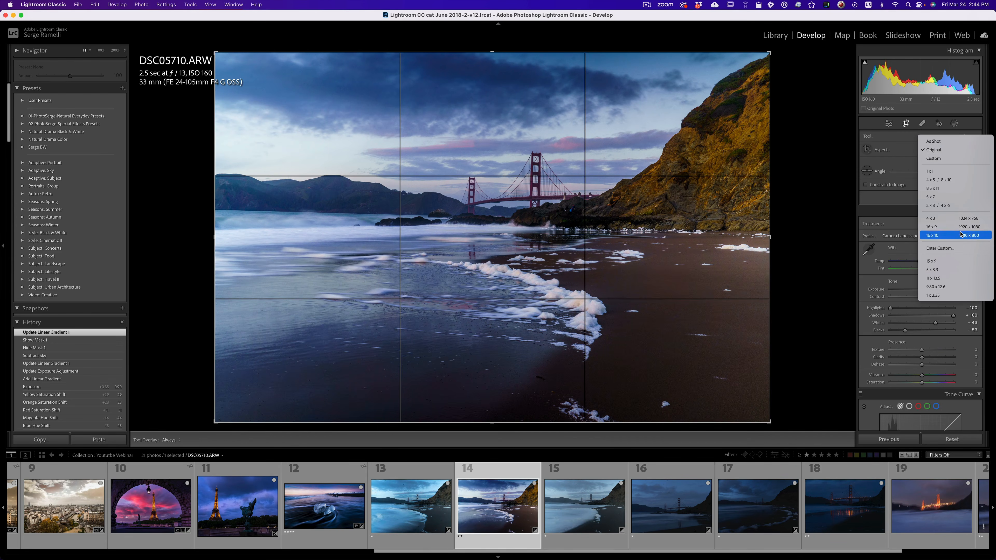
{"action": "left_click", "coordinate": [941, 226]}
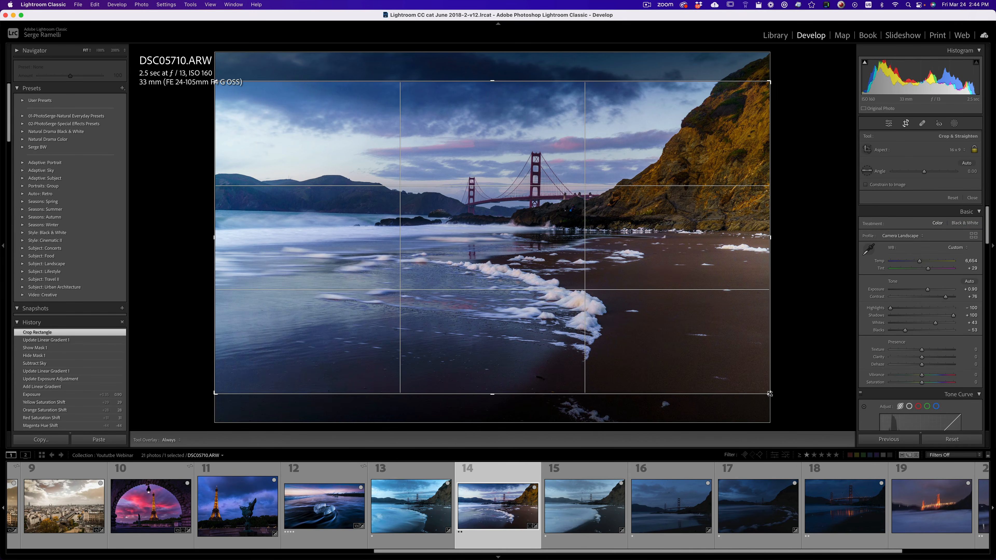
{"action": "mouse_move", "coordinate": [771, 401]}
{"action": "left_mouse_down"}
{"action": "mouse_move", "coordinate": [693, 350]}
{"action": "mouse_move", "coordinate": [751, 406]}
{"action": "left_mouse_up"}
{"action": "left_click_drag", "start_coordinate": [668, 267], "coordinate": [668, 268]}
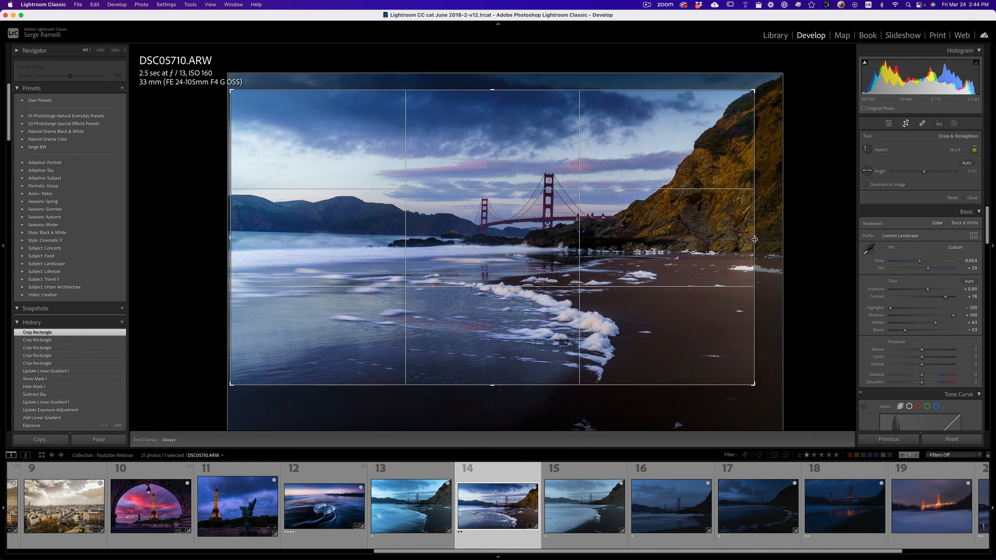
{"action": "left_click_drag", "start_coordinate": [754, 239], "coordinate": [642, 212]}
{"action": "key", "text": "Return"}
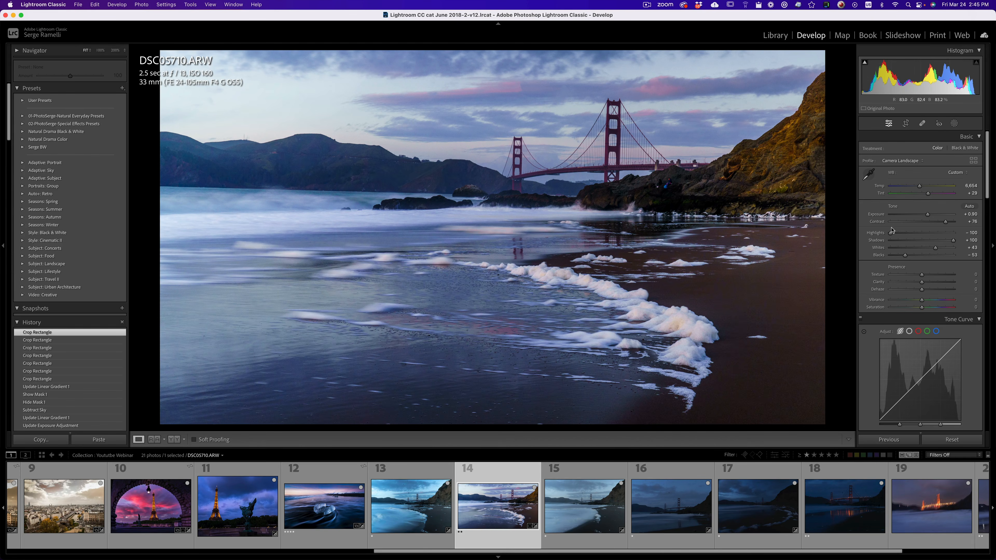
Add a second linear gradient mask across the lower sky, lower its exposure by about half a stop, and intersect it with a sky selection.
{"action": "left_click", "coordinate": [954, 124]}
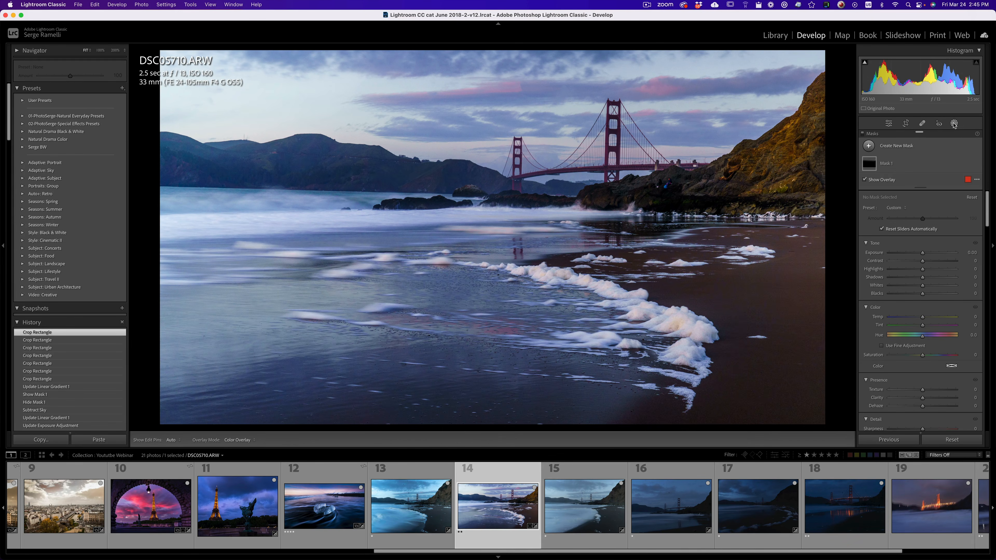
{"action": "left_click", "coordinate": [870, 164]}
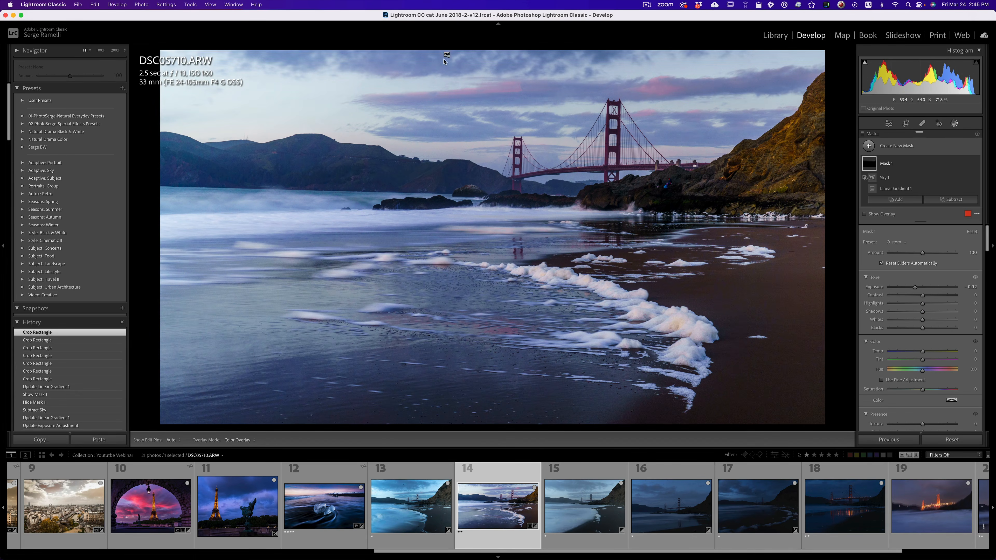
{"action": "left_click", "coordinate": [868, 146]}
{"action": "left_click", "coordinate": [905, 228]}
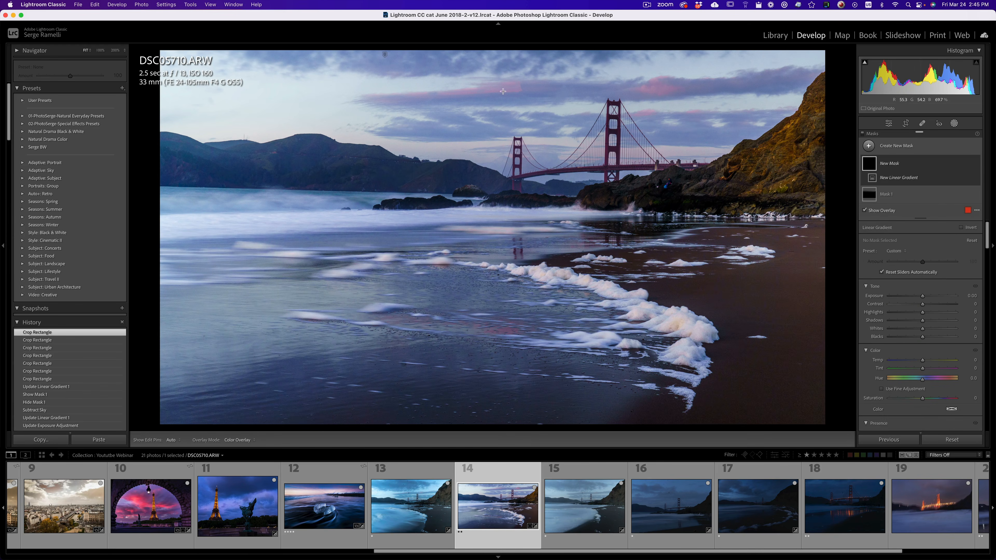
{"action": "left_click_drag", "start_coordinate": [495, 87], "coordinate": [495, 148]}
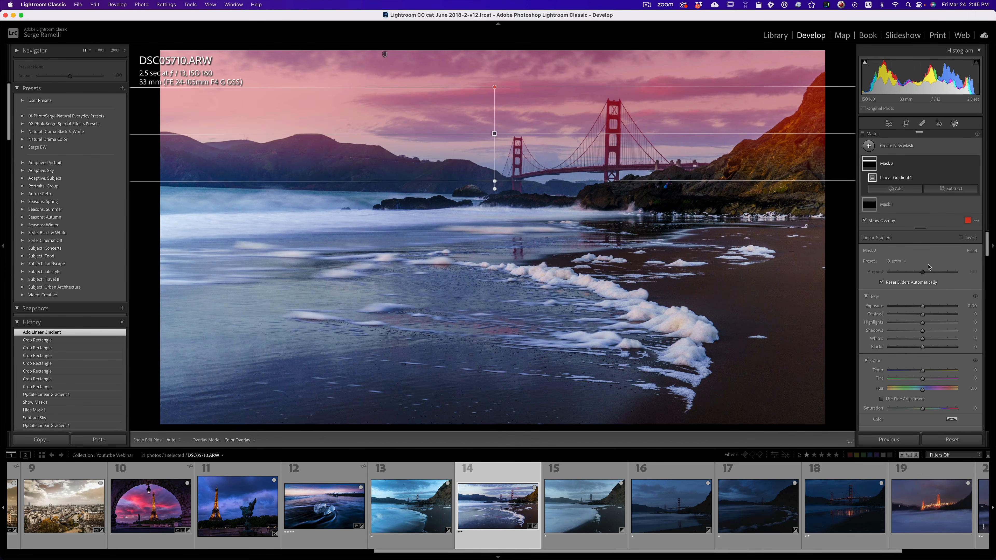
{"action": "left_click_drag", "start_coordinate": [922, 309], "coordinate": [917, 311]}
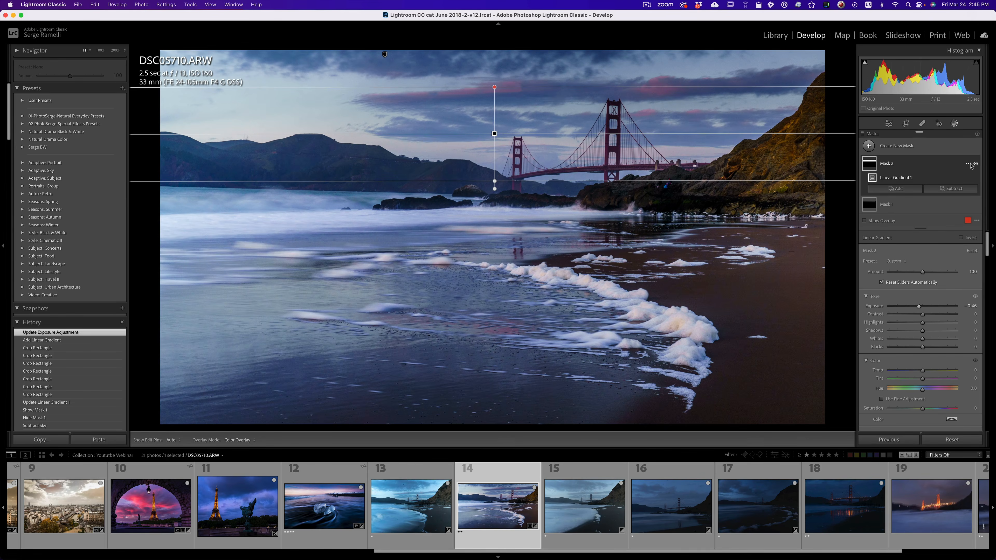
{"action": "left_click", "coordinate": [969, 164]}
{"action": "mouse_move", "coordinate": [958, 201]}
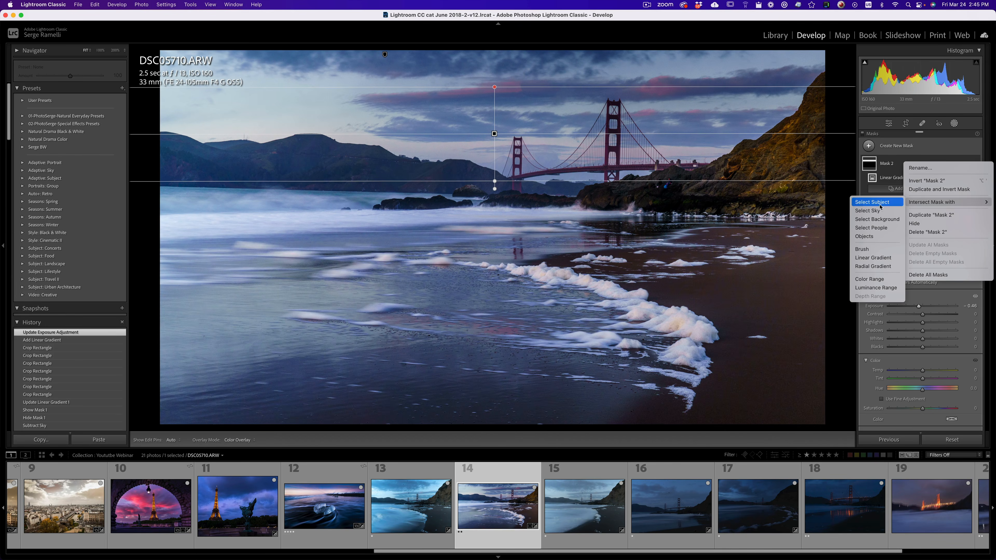
{"action": "left_click", "coordinate": [867, 210]}
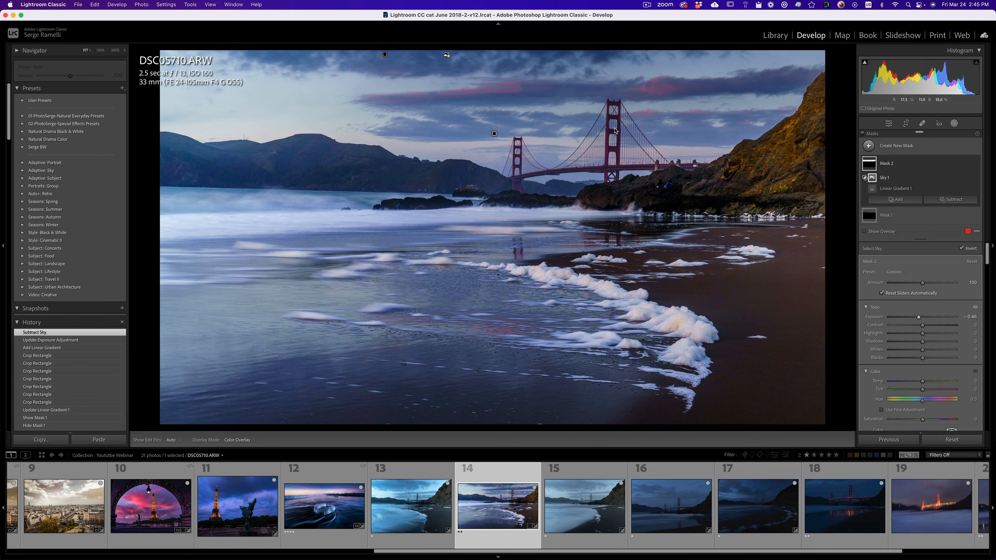
Add a linear gradient mask rising from the foreground water, darken it by about half a stop, and shift it slightly up.
{"action": "left_click", "coordinate": [870, 146]}
{"action": "left_click", "coordinate": [905, 228]}
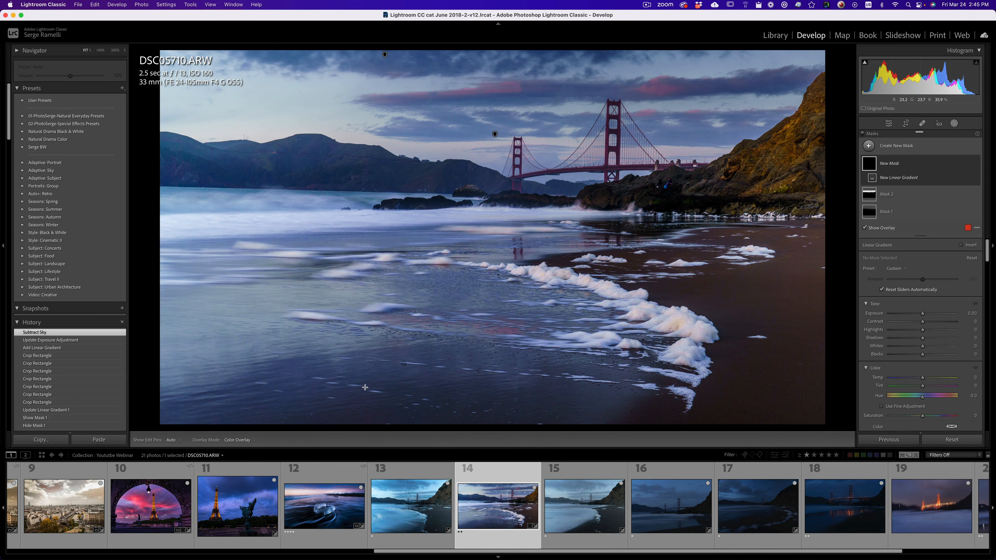
{"action": "left_click_drag", "start_coordinate": [396, 377], "coordinate": [408, 241]}
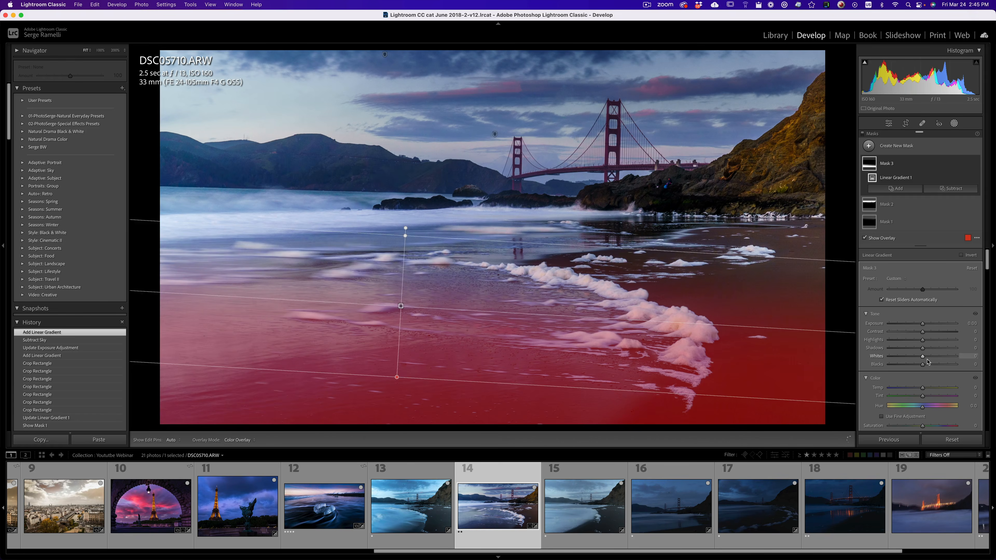
{"action": "left_click_drag", "start_coordinate": [924, 326], "coordinate": [920, 327]}
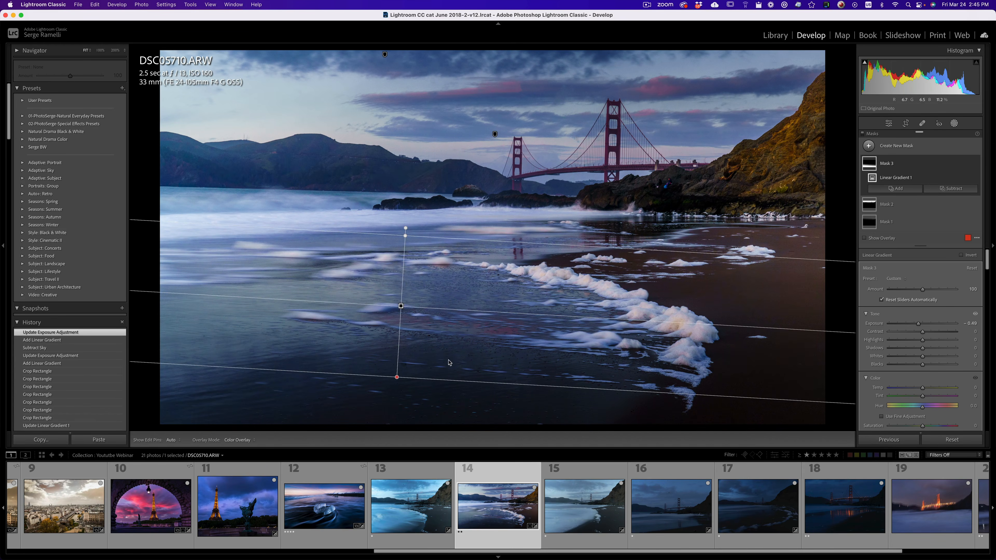
{"action": "left_click_drag", "start_coordinate": [400, 306], "coordinate": [402, 283]}
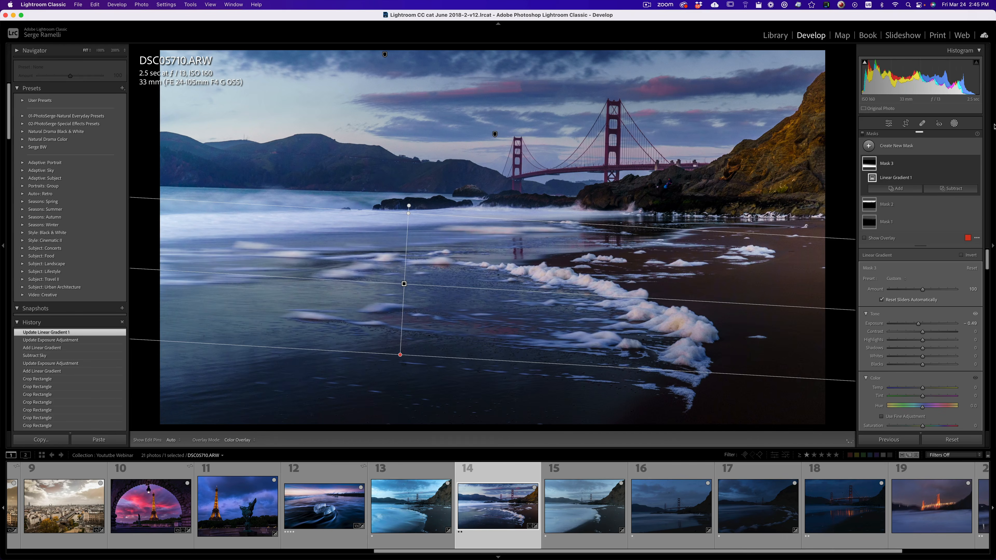
Raise the photo's overall exposure to +1.10.
{"action": "left_click", "coordinate": [891, 125]}
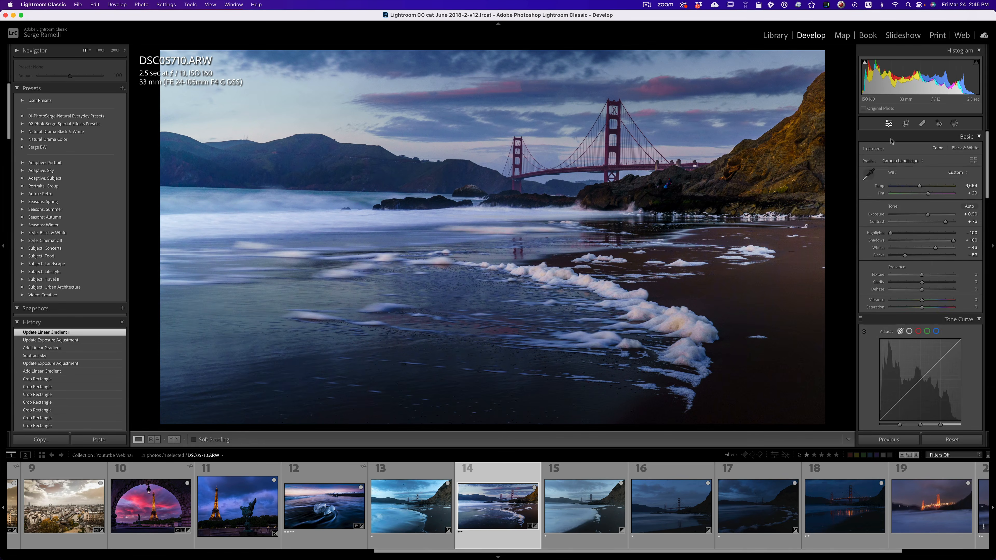
{"action": "left_click_drag", "start_coordinate": [929, 216], "coordinate": [930, 216]}
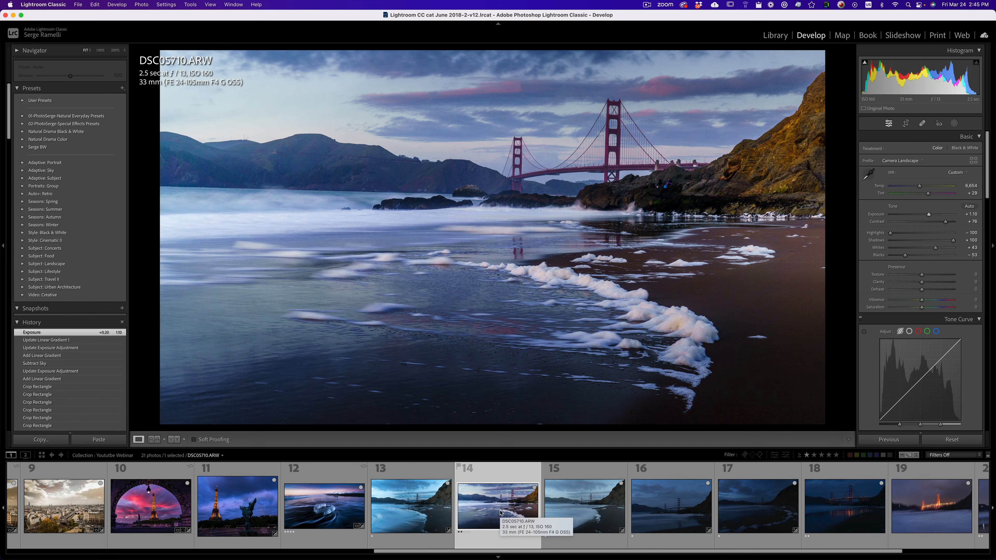
Copy all develop settings, including the three masks, and paste them onto the next beach photo, DSC05711.ARW.
{"action": "key", "text": "super+shift+c"}
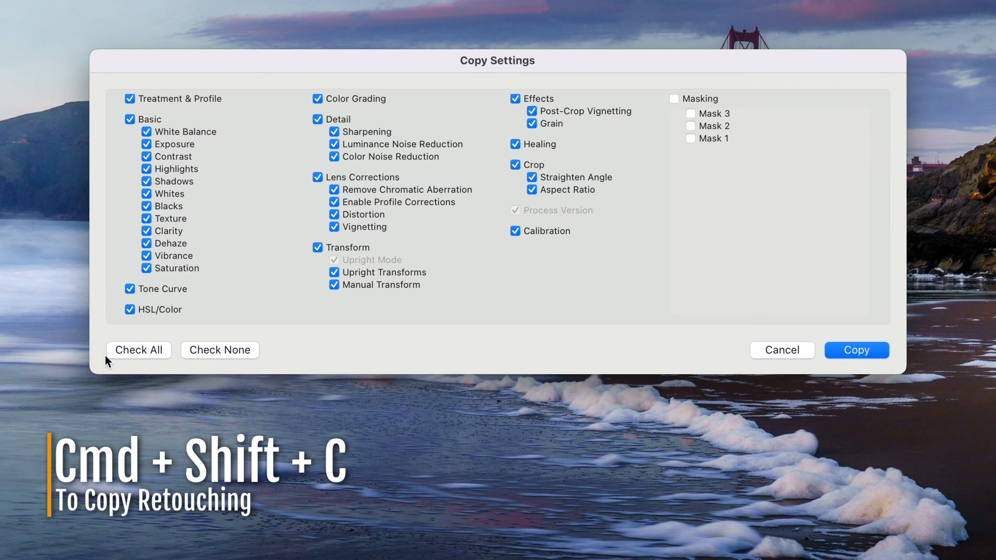
{"action": "left_click", "coordinate": [114, 352]}
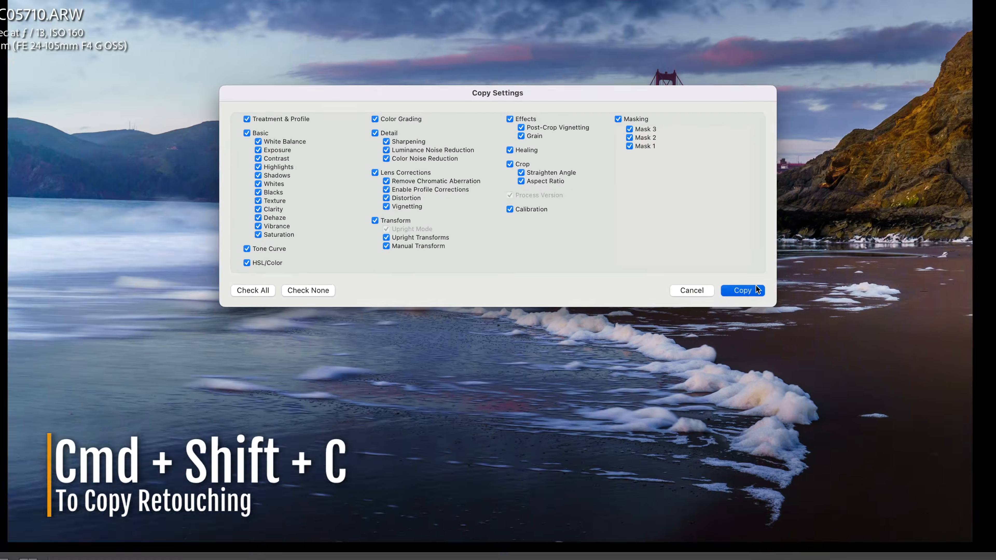
{"action": "left_click", "coordinate": [882, 348]}
{"action": "left_click", "coordinate": [604, 479]}
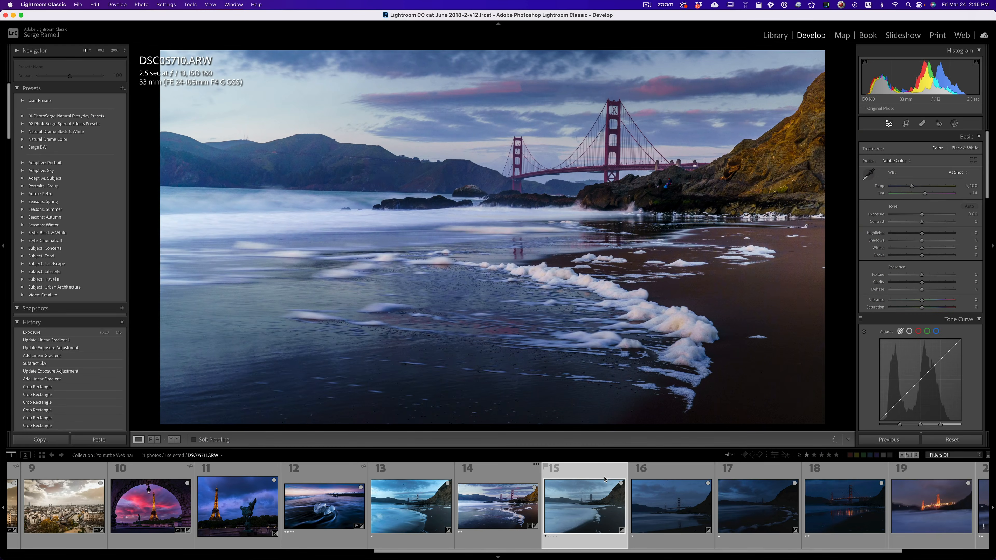
{"action": "key", "text": "super+shift+v"}
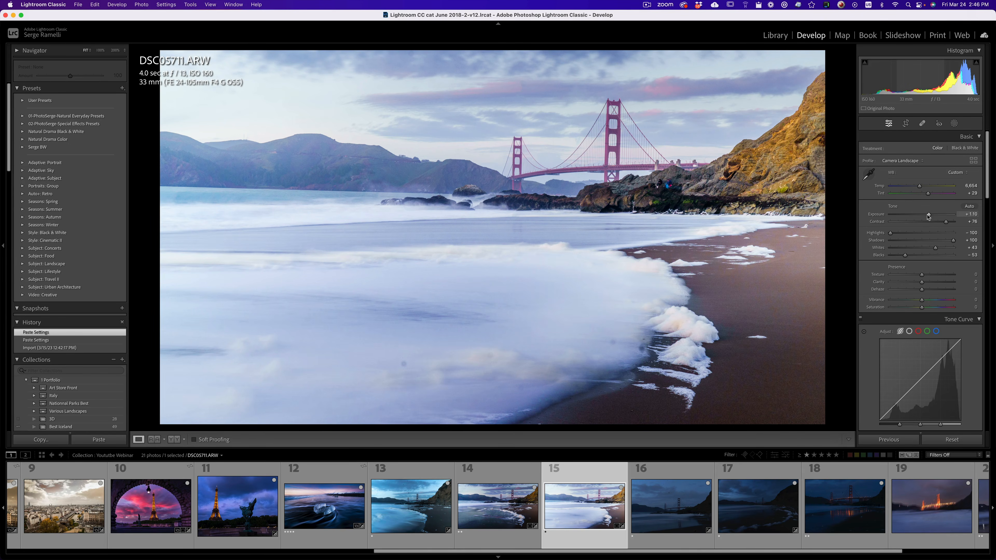
Adjust the tone of DSC05711.ARW with exposure +0.50, whites +31 and blacks -68.
{"action": "left_click_drag", "start_coordinate": [928, 214], "coordinate": [925, 214]}
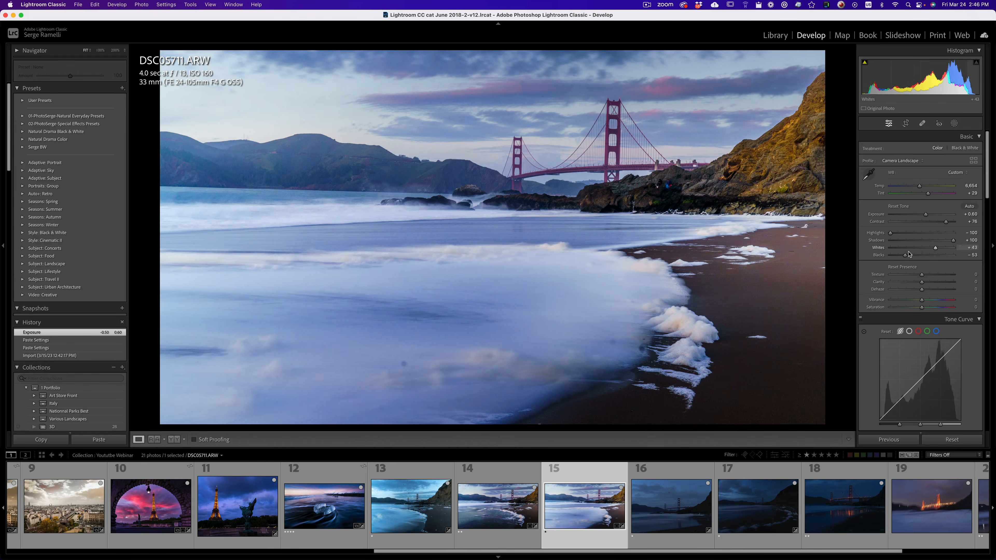
{"action": "left_click", "coordinate": [905, 256], "text": "alt"}
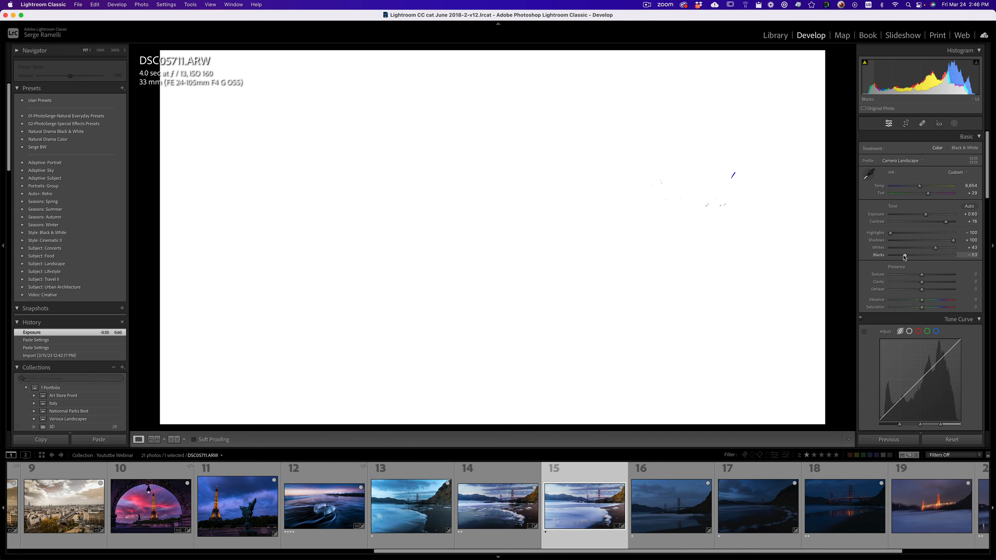
{"action": "left_click_drag", "start_coordinate": [904, 256], "coordinate": [924, 215]}
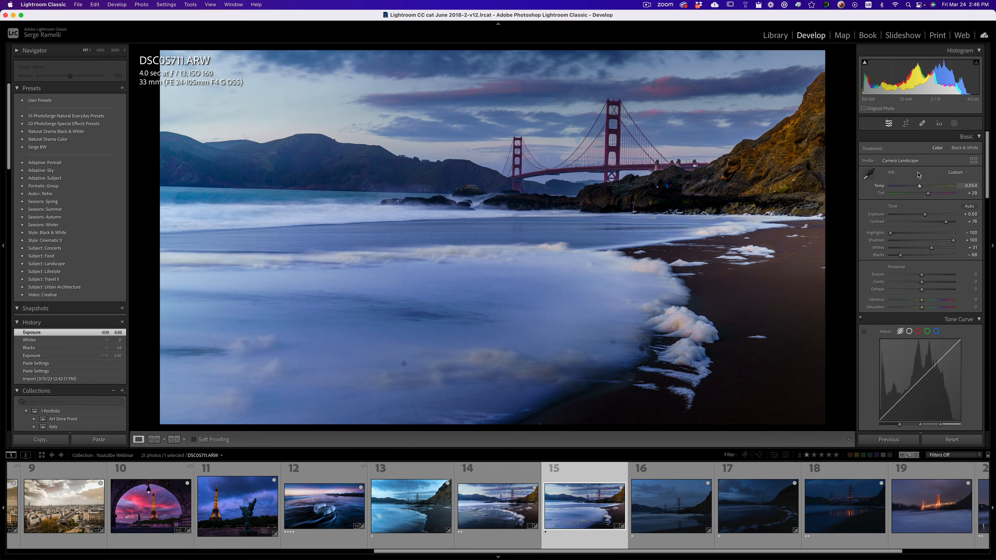
Heal the dark dust spots in the foreground surf, using a smaller brush of size 64 near the foam edge.
{"action": "left_click", "coordinate": [922, 123]}
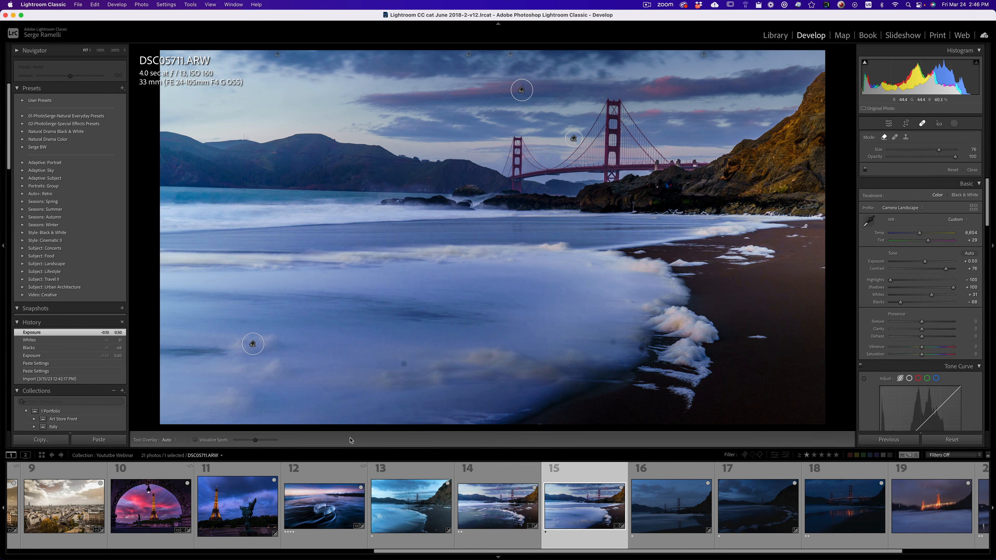
{"action": "left_click", "coordinate": [405, 363]}
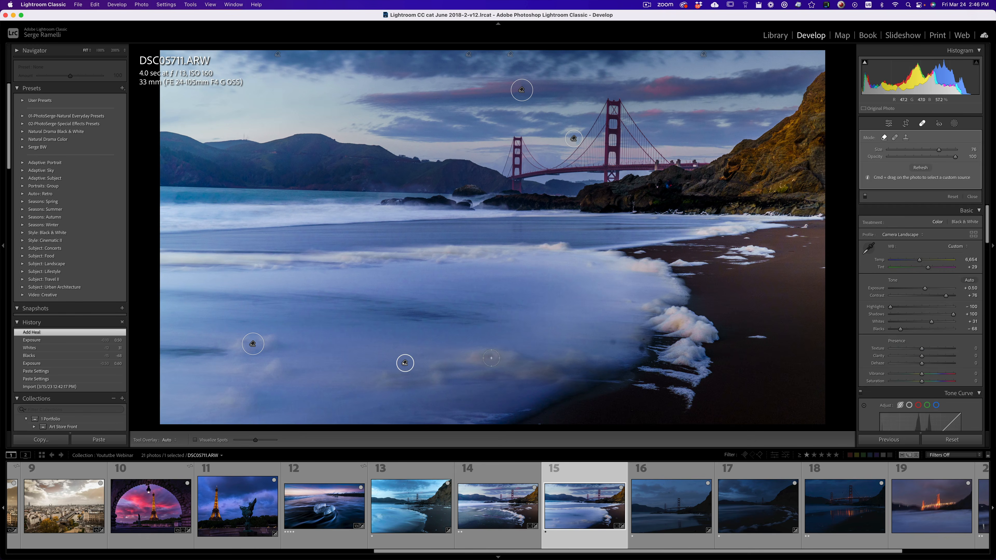
{"action": "left_click", "coordinate": [614, 341]}
{"action": "key", "text": "bracketleft"}
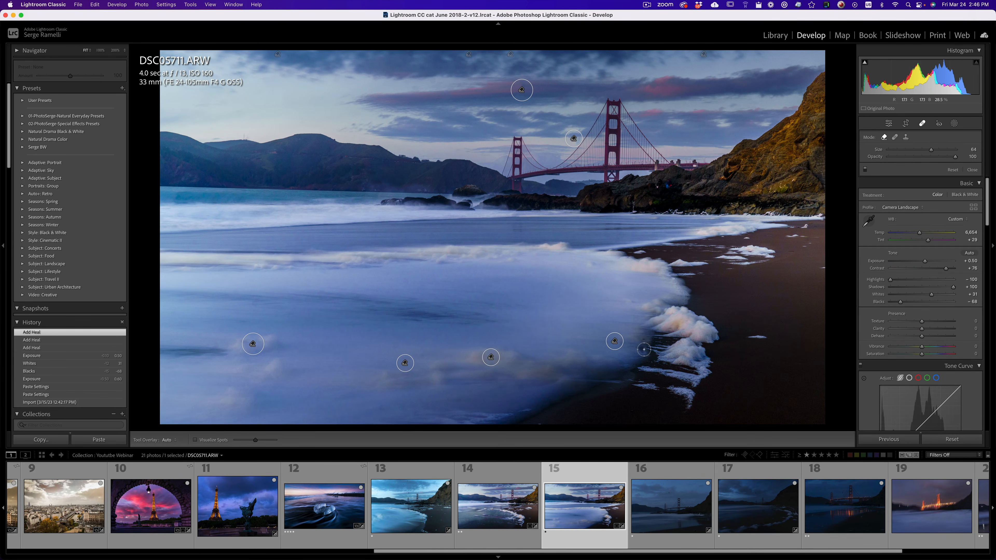
{"action": "left_click", "coordinate": [643, 349]}
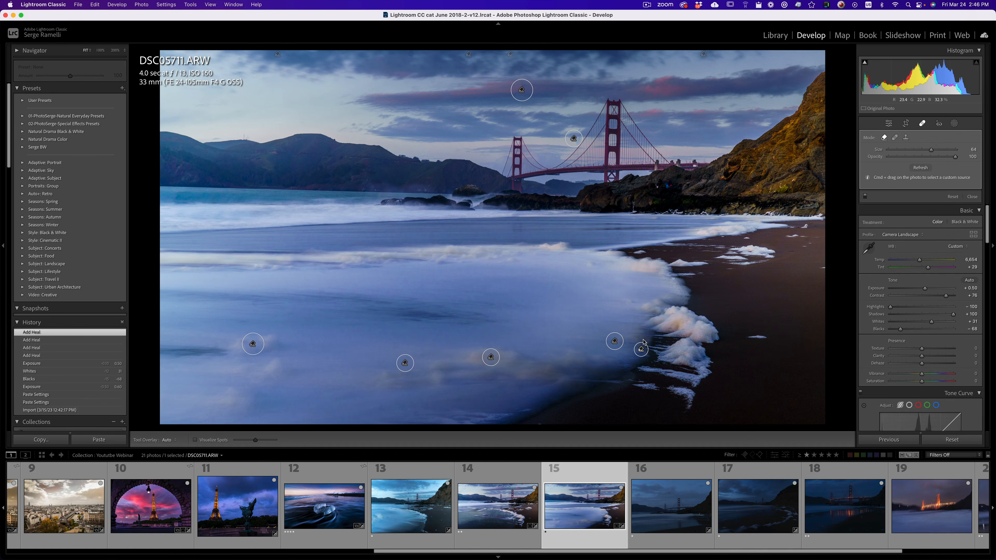
{"action": "left_click", "coordinate": [972, 196]}
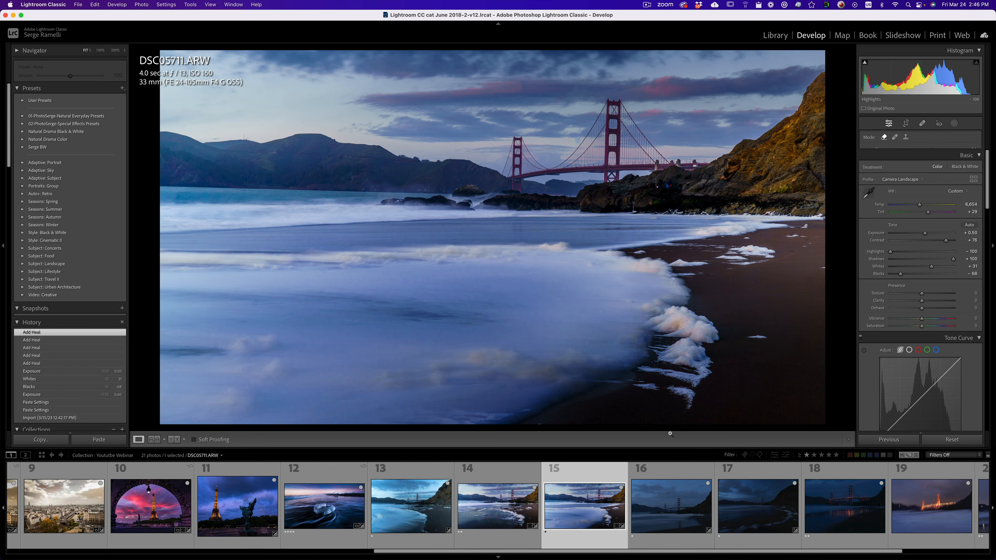
Browse the remaining night bridge shots, open Golden Gate Bridge Second Night-2.ARW and inspect the lit bridge up close.
{"action": "left_click", "coordinate": [683, 510]}
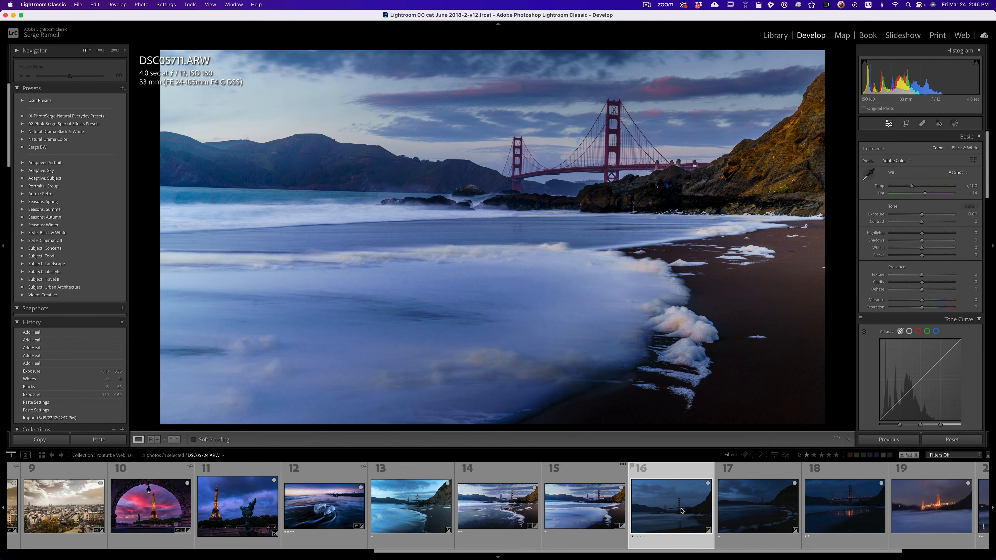
{"action": "left_click", "coordinate": [735, 499]}
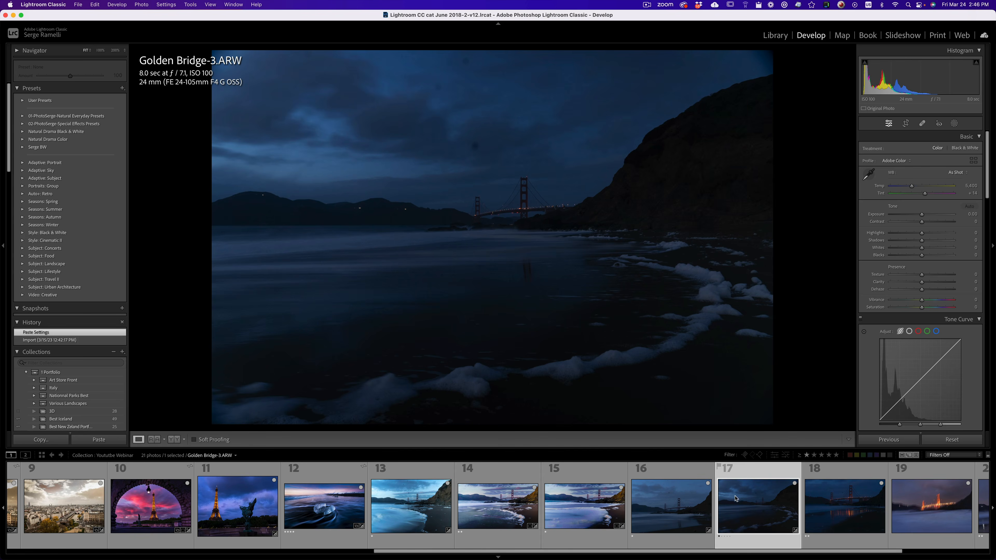
{"action": "left_click", "coordinate": [850, 504]}
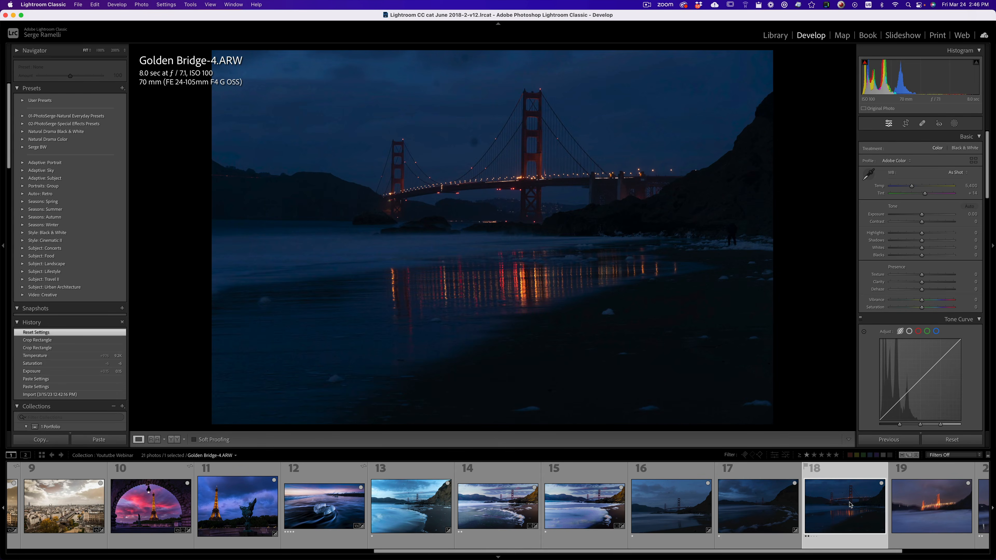
{"action": "left_click", "coordinate": [921, 510]}
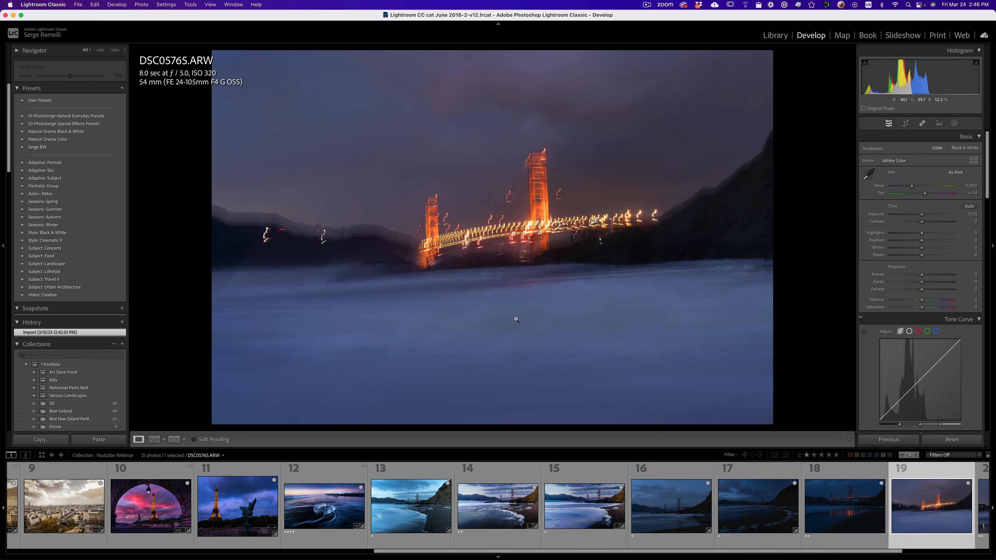
{"action": "left_click_drag", "start_coordinate": [857, 551], "coordinate": [943, 550]}
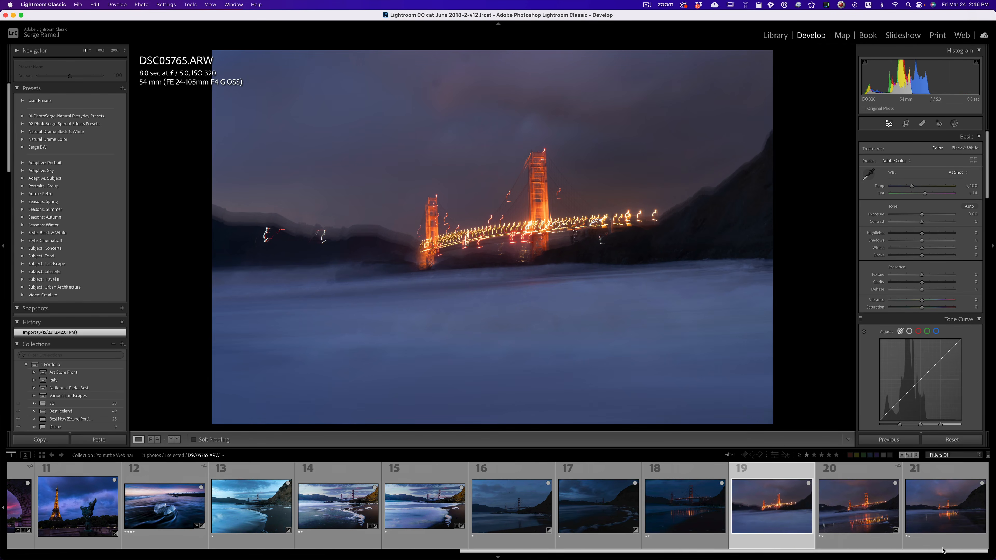
{"action": "left_click", "coordinate": [856, 514]}
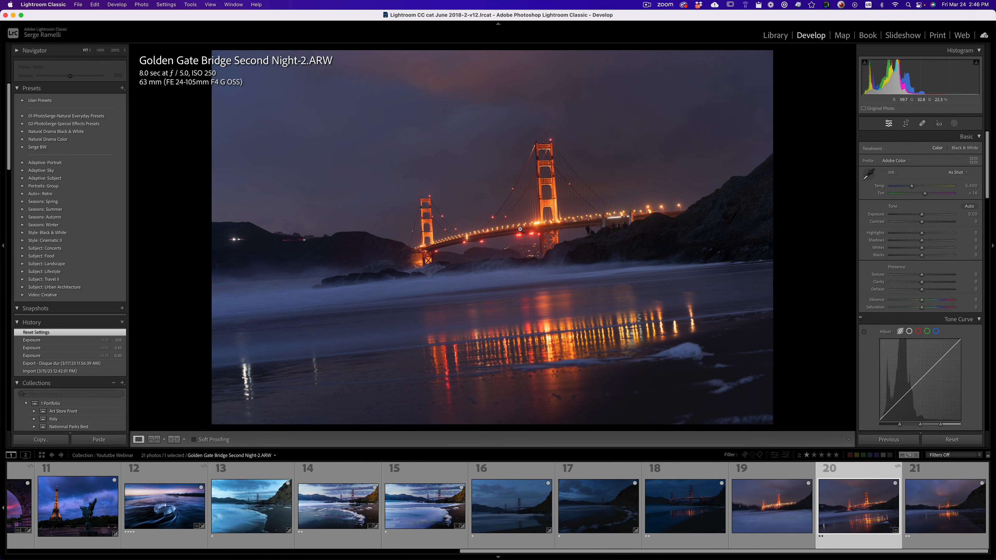
{"action": "left_click", "coordinate": [539, 231]}
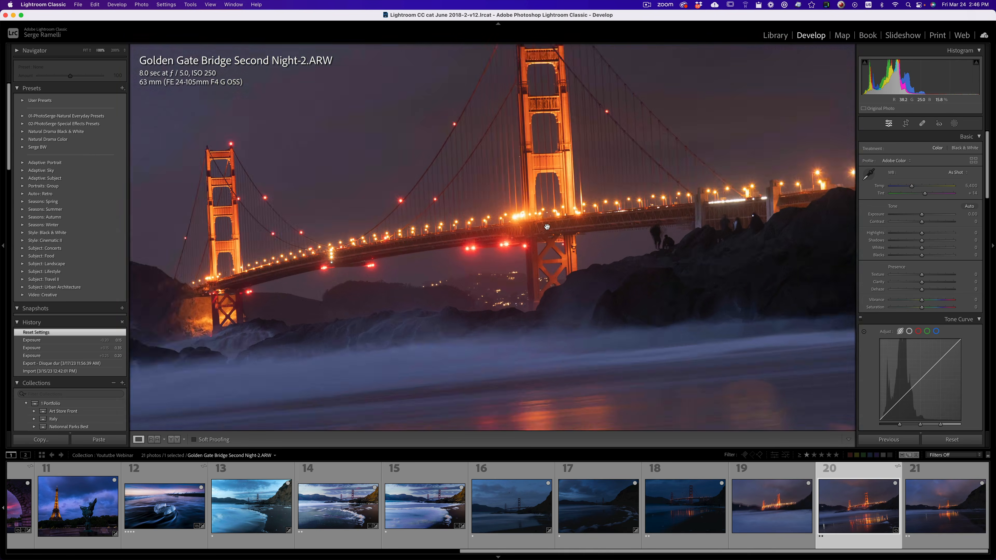
{"action": "left_click", "coordinate": [521, 248]}
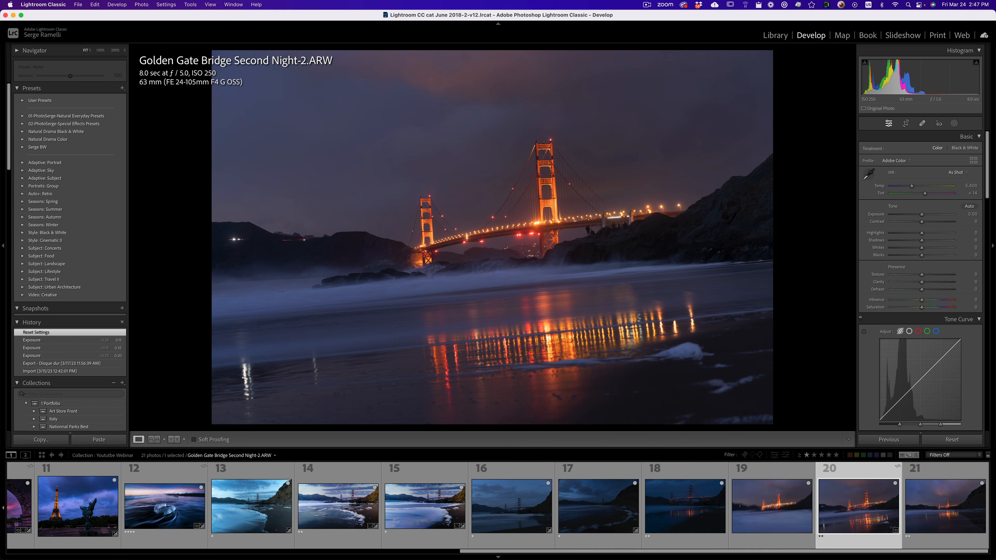
Set the night photo's tone to highlights -100, shadows +100, whites +51, blacks -24 and contrast +30.
{"action": "left_click_drag", "start_coordinate": [923, 240], "coordinate": [889, 233]}
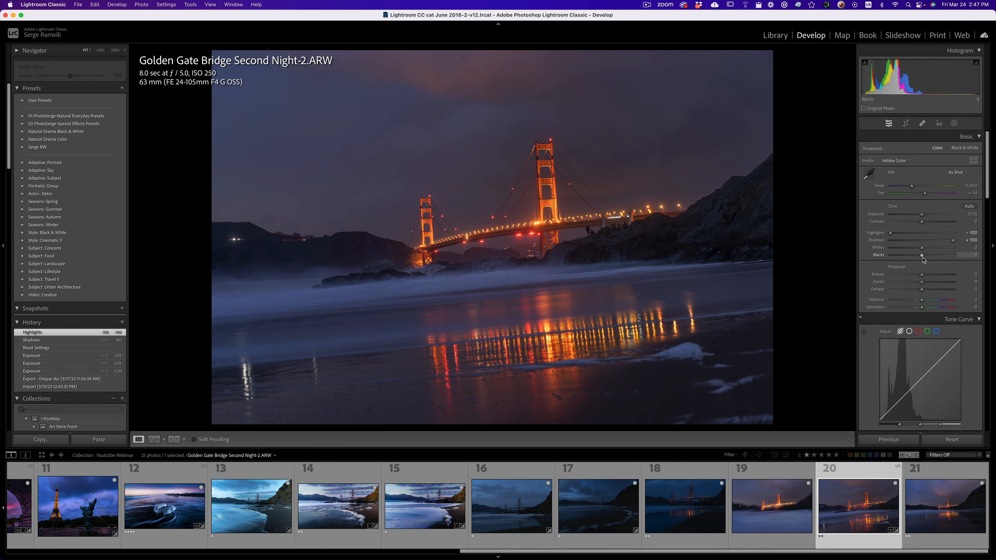
{"action": "key", "text": "alt"}
{"action": "left_click_drag", "start_coordinate": [923, 257], "coordinate": [932, 223]}
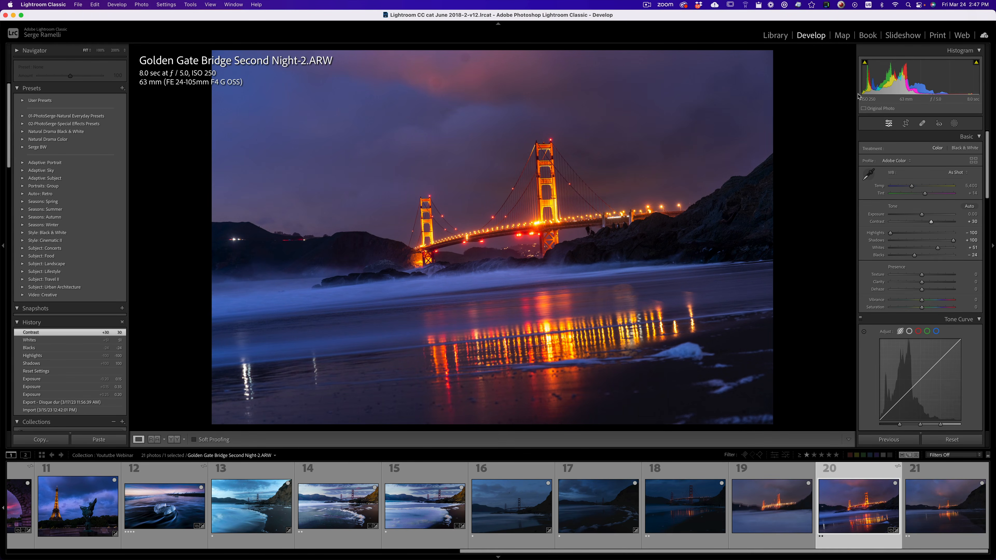
Crop the night photo to 16 x 9 and straighten it with an angle of about 4.34.
{"action": "left_click", "coordinate": [905, 124]}
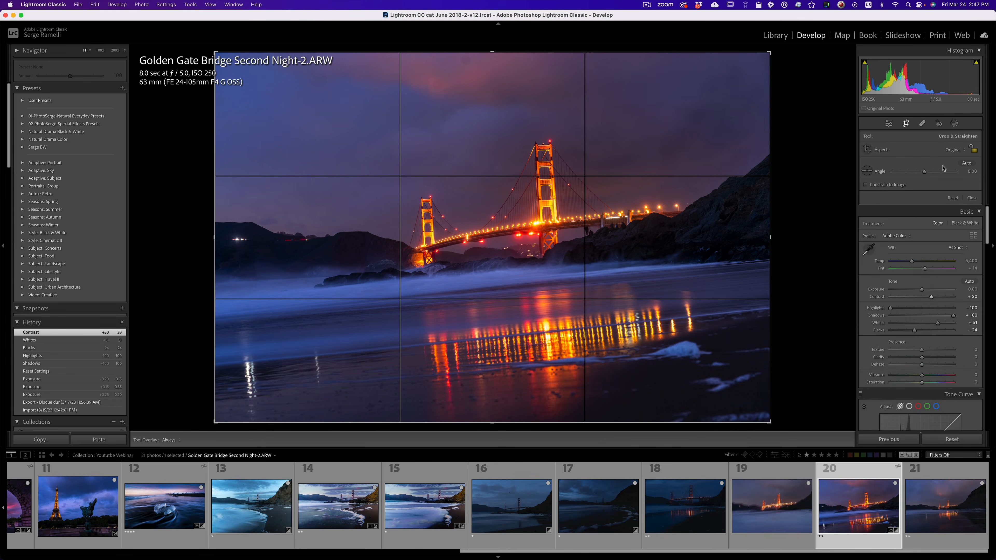
{"action": "left_click", "coordinate": [953, 150]}
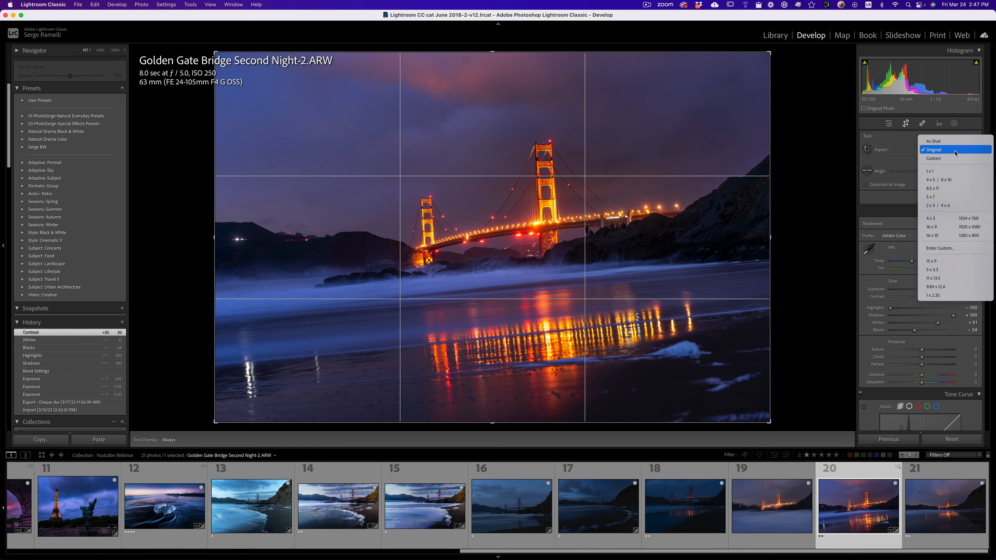
{"action": "left_click", "coordinate": [955, 226]}
{"action": "left_click_drag", "start_coordinate": [827, 178], "coordinate": [820, 203]}
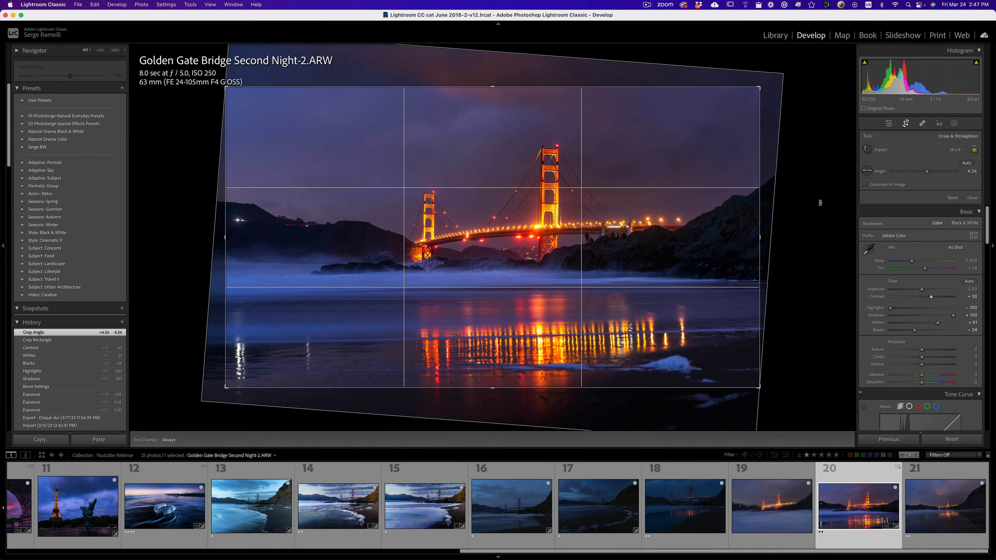
{"action": "key", "text": "Return"}
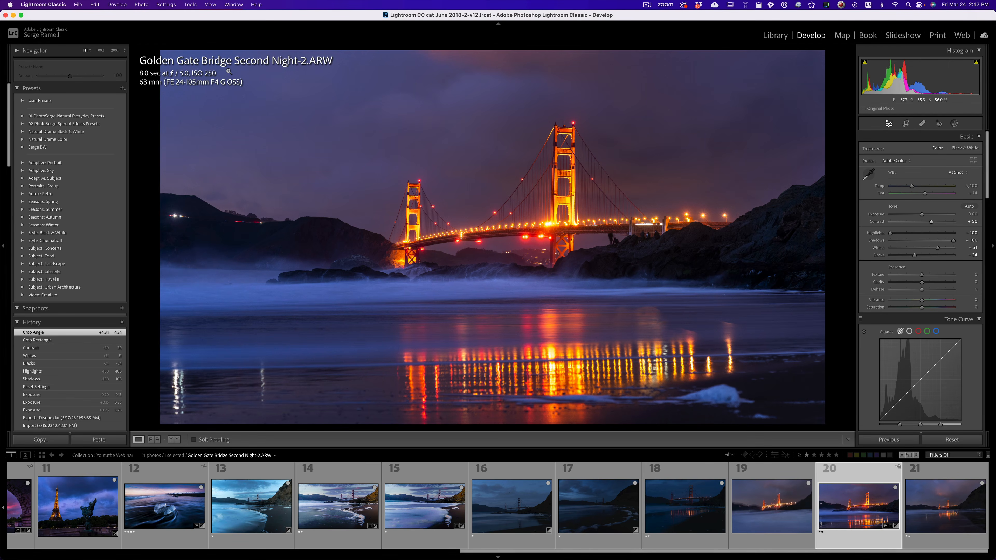
Remove the blurred bridge photo DSC05765.ARW from the collection.
{"action": "left_click", "coordinate": [807, 482]}
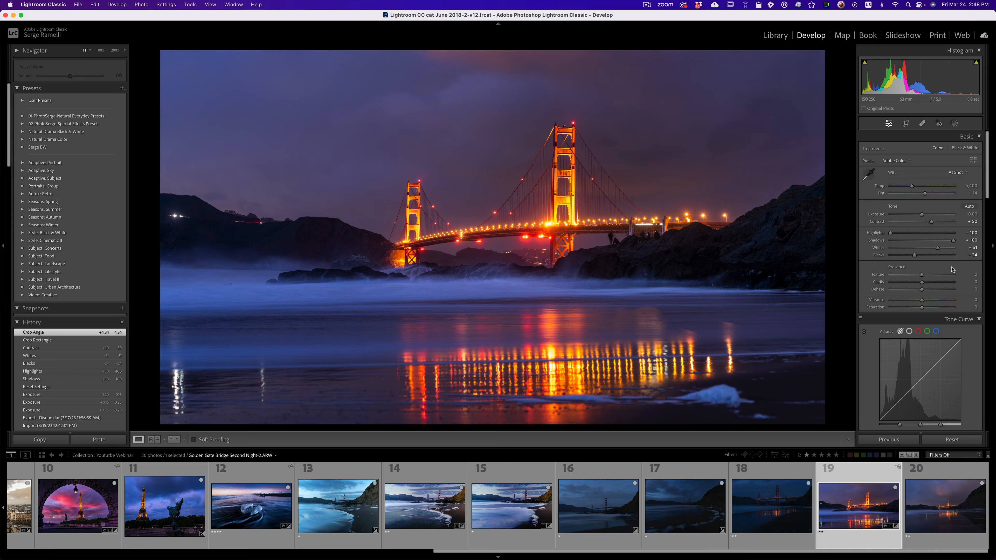
Raise the night photo's contrast to +48 and set its white balance to temperature 5,197 and tint +29.
{"action": "left_click", "coordinate": [937, 222]}
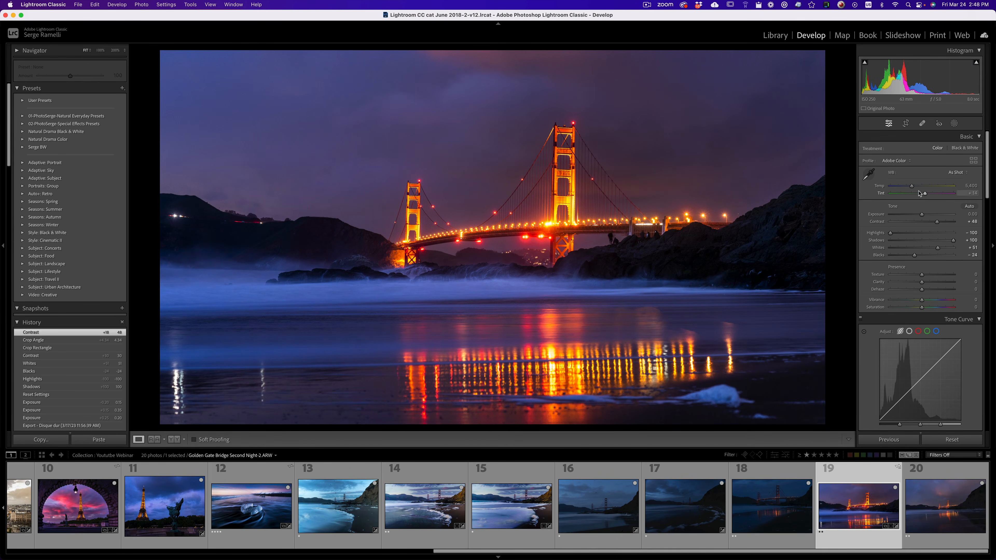
{"action": "left_click_drag", "start_coordinate": [912, 186], "coordinate": [928, 194]}
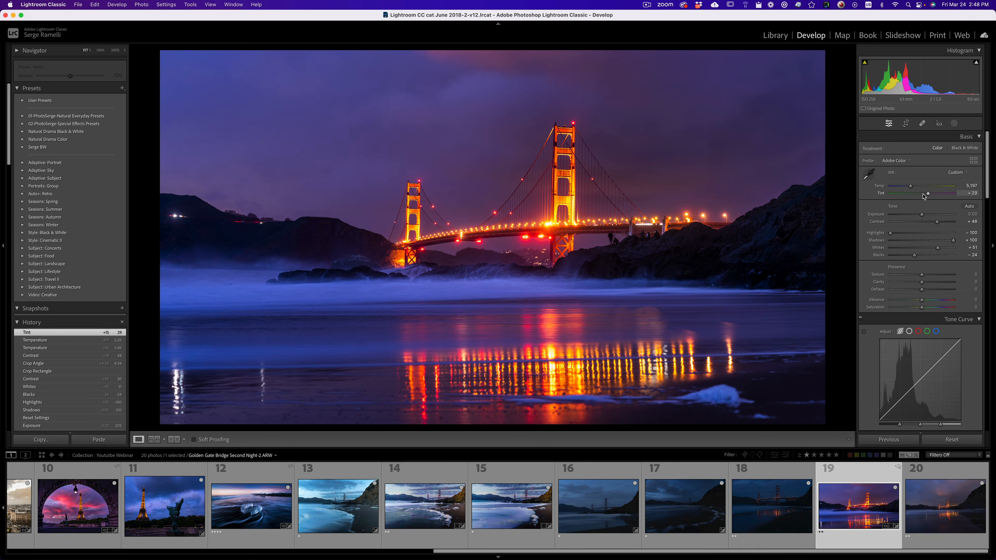
{"action": "left_click", "coordinate": [973, 161]}
{"action": "left_click", "coordinate": [970, 143]}
Darken the sky with a slanted linear gradient mask fading down to the bridge, at exposure -0.69.
{"action": "left_click", "coordinate": [954, 123]}
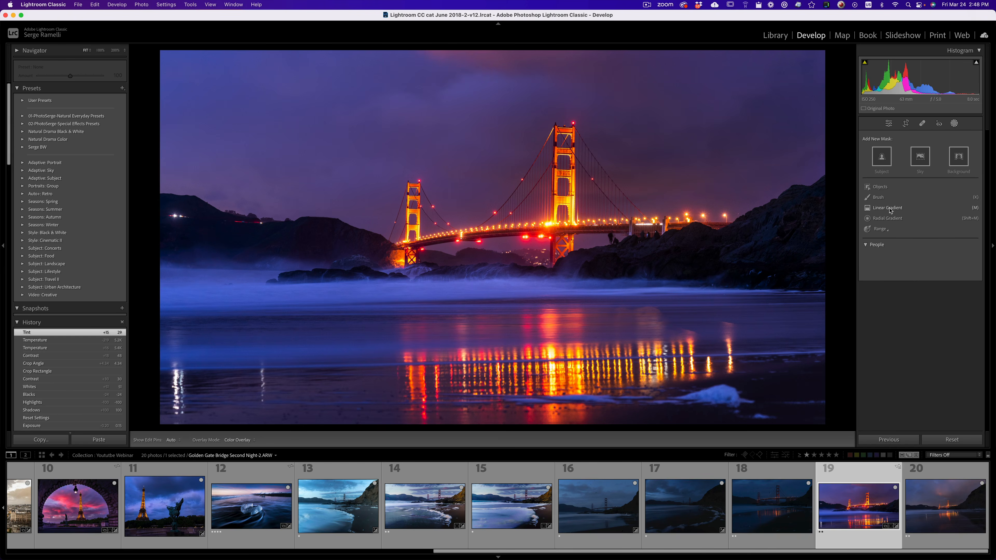
{"action": "left_click", "coordinate": [890, 210]}
{"action": "left_click_drag", "start_coordinate": [376, 98], "coordinate": [382, 181]}
{"action": "left_click", "coordinate": [916, 289]}
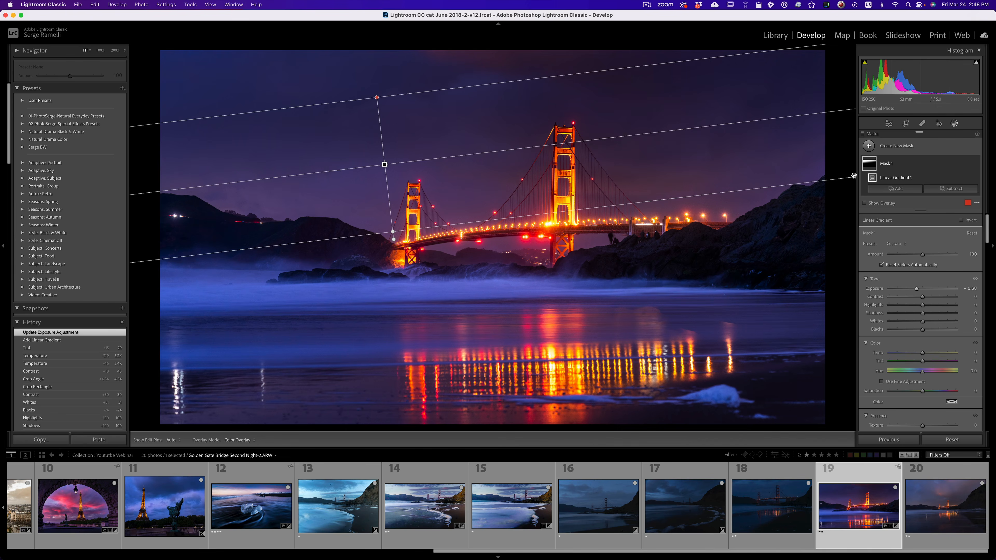
Darken the foreground beach with a new linear gradient mask rising from the lower edge, at exposure -0.20.
{"action": "left_click", "coordinate": [894, 188]}
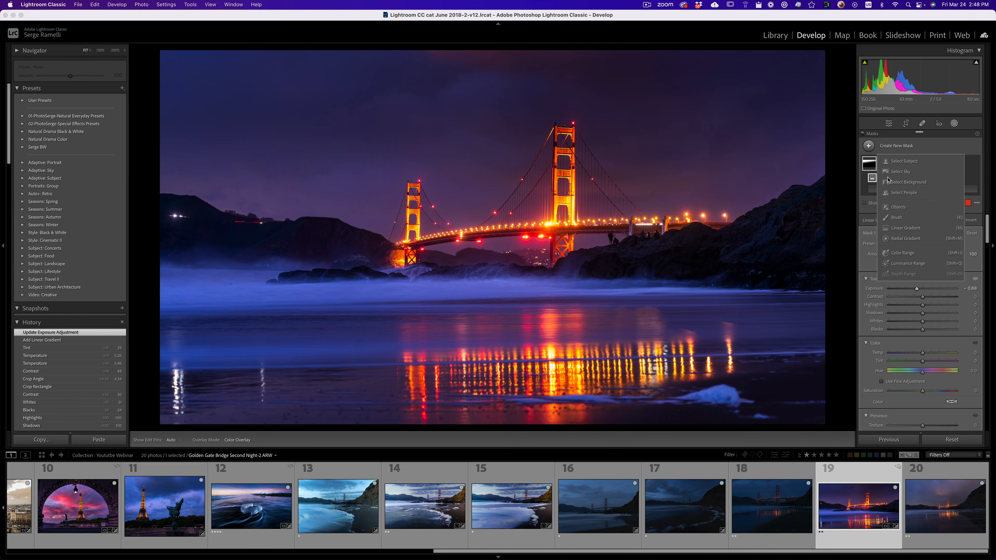
{"action": "left_click", "coordinate": [904, 228]}
{"action": "left_click_drag", "start_coordinate": [511, 407], "coordinate": [511, 323]}
{"action": "left_click_drag", "start_coordinate": [922, 306], "coordinate": [920, 308]}
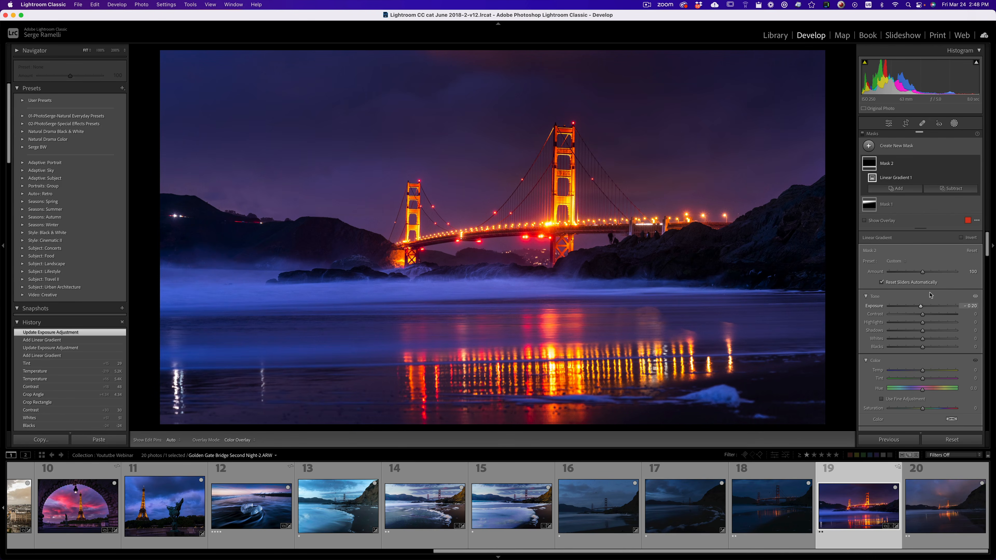
Brighten the area around the bridge with a new radial gradient mask at exposure 0.41, and leave masking.
{"action": "left_click", "coordinate": [868, 145]}
{"action": "left_click", "coordinate": [905, 239]}
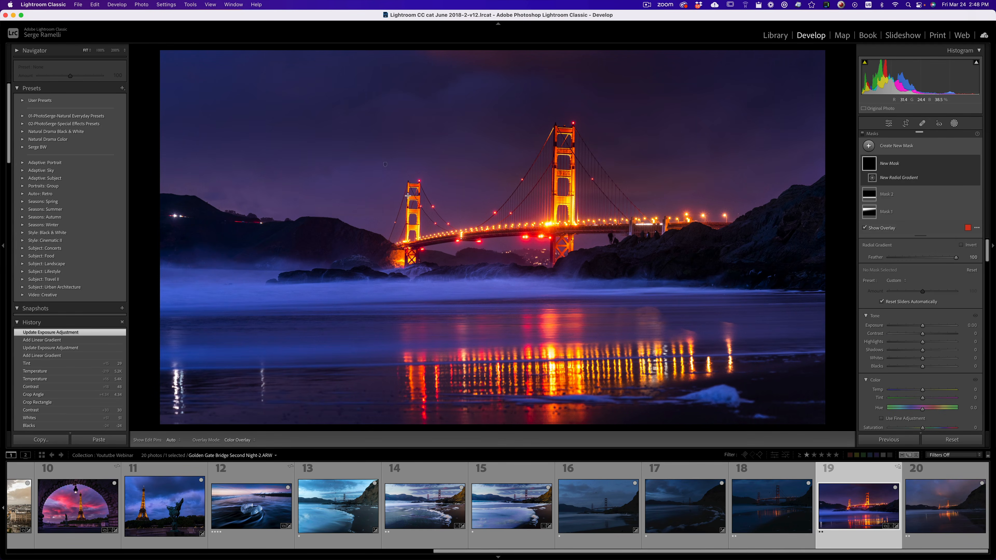
{"action": "left_click_drag", "start_coordinate": [457, 207], "coordinate": [619, 280]}
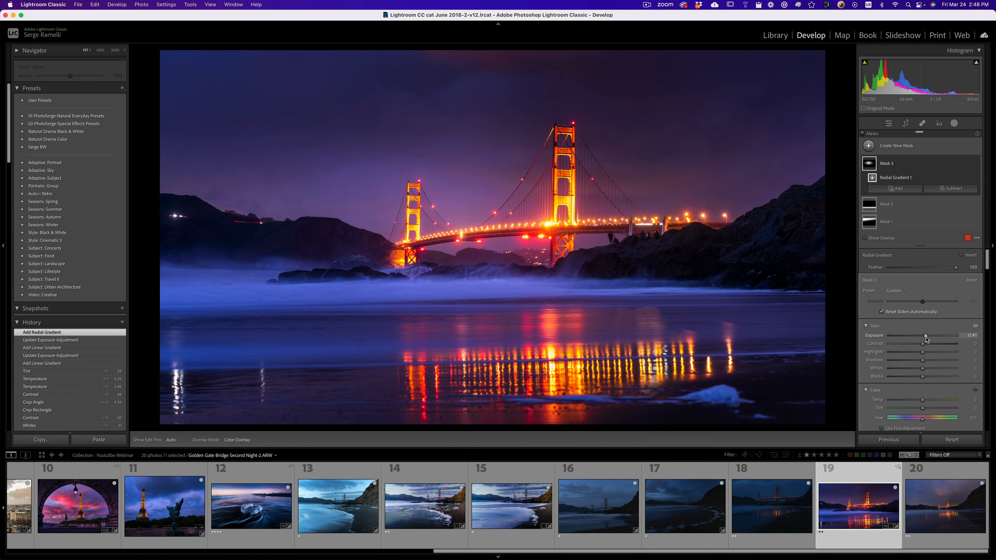
{"action": "left_click_drag", "start_coordinate": [922, 336], "coordinate": [926, 337]}
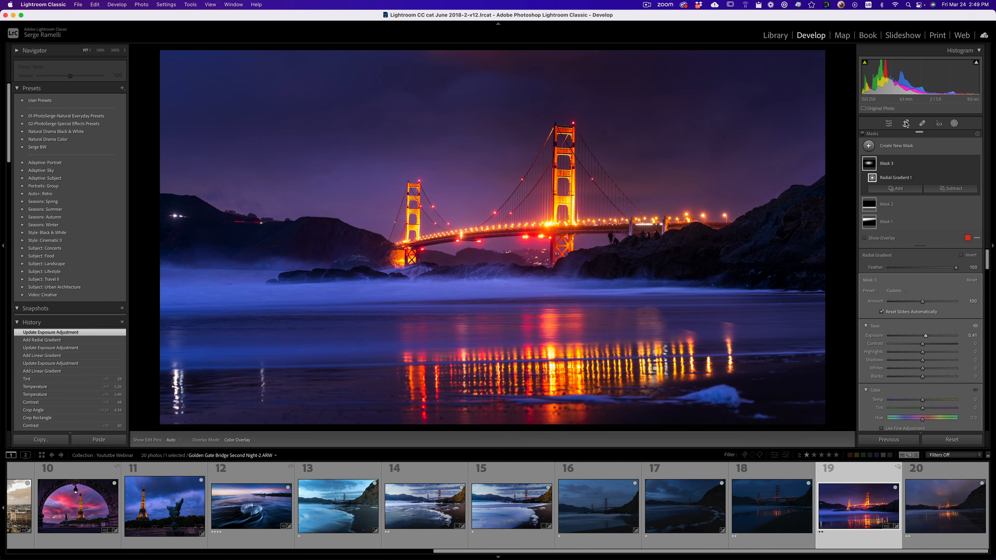
{"action": "left_click", "coordinate": [889, 124]}
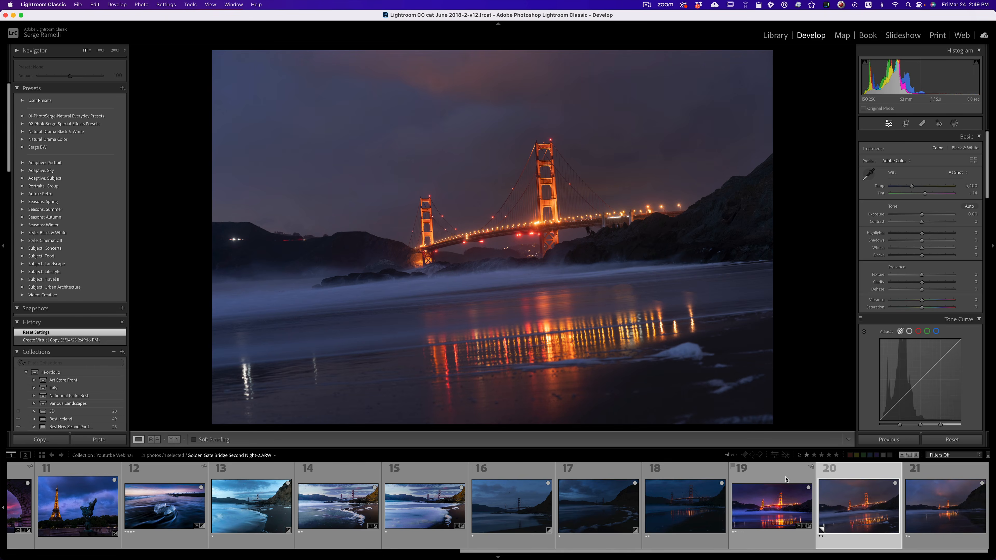
Make an unedited virtual copy of the night photo for comparison and return to the edited version.
{"action": "left_click", "coordinate": [786, 479]}
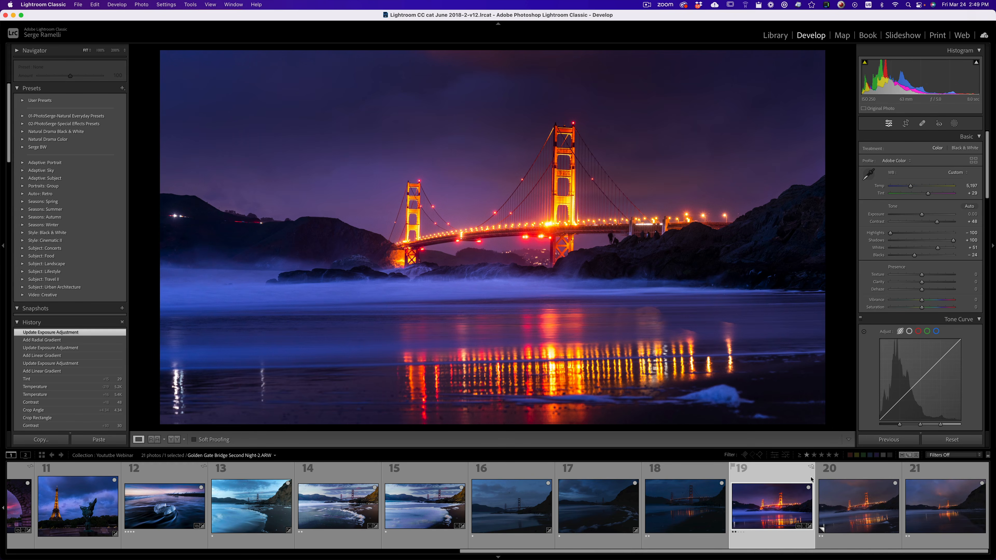
Apply the previously edited night photo's settings to Golden Gate Bridge Second Night-3.ARW.
{"action": "left_click", "coordinate": [934, 472]}
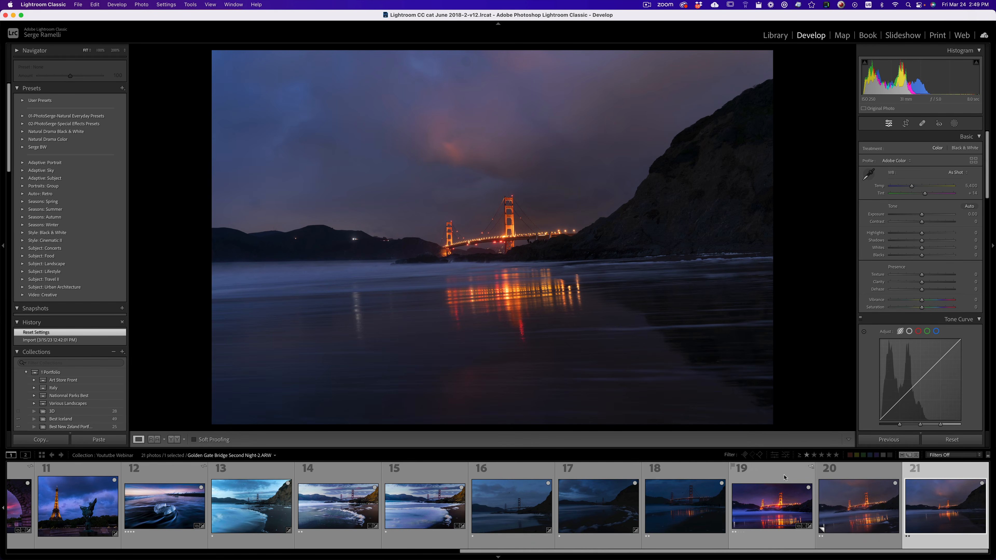
{"action": "left_click", "coordinate": [901, 442]}
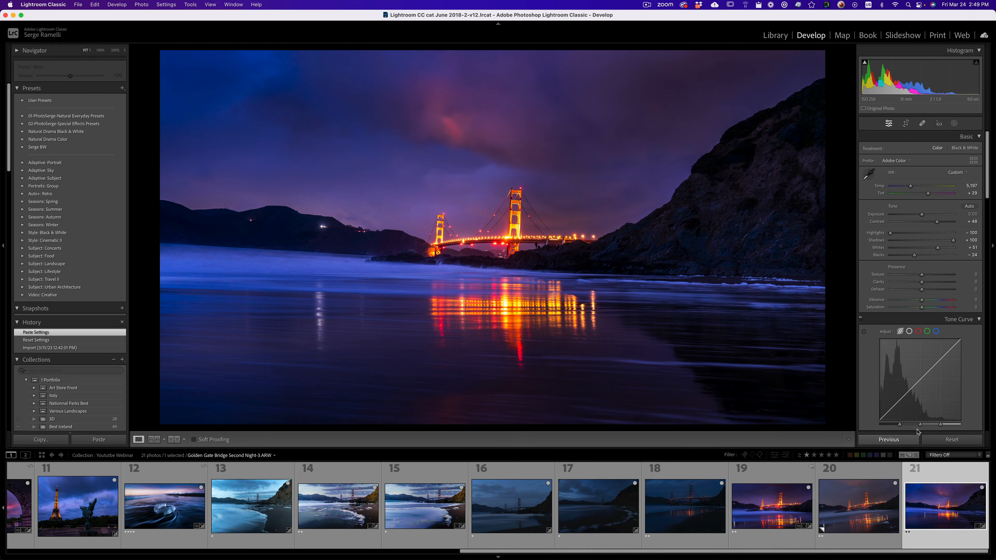
Tighten and reposition the 16 x 9 crop of Golden Gate Bridge Second Night-3.ARW and straighten it to an angle of about 1.39.
{"action": "left_click", "coordinate": [906, 123]}
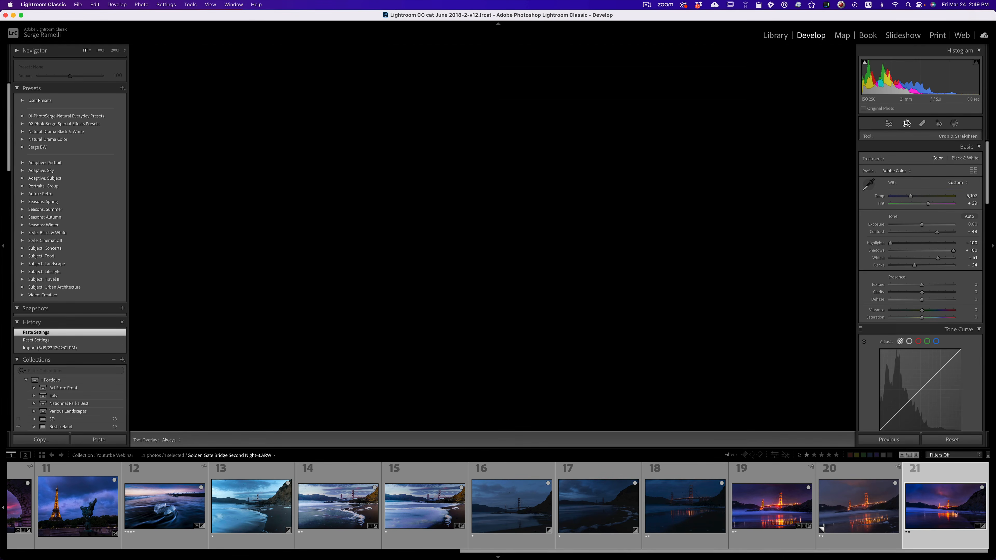
{"action": "left_click_drag", "start_coordinate": [834, 233], "coordinate": [836, 213]}
{"action": "left_click_drag", "start_coordinate": [759, 90], "coordinate": [747, 96]}
{"action": "left_click_drag", "start_coordinate": [622, 208], "coordinate": [623, 233]}
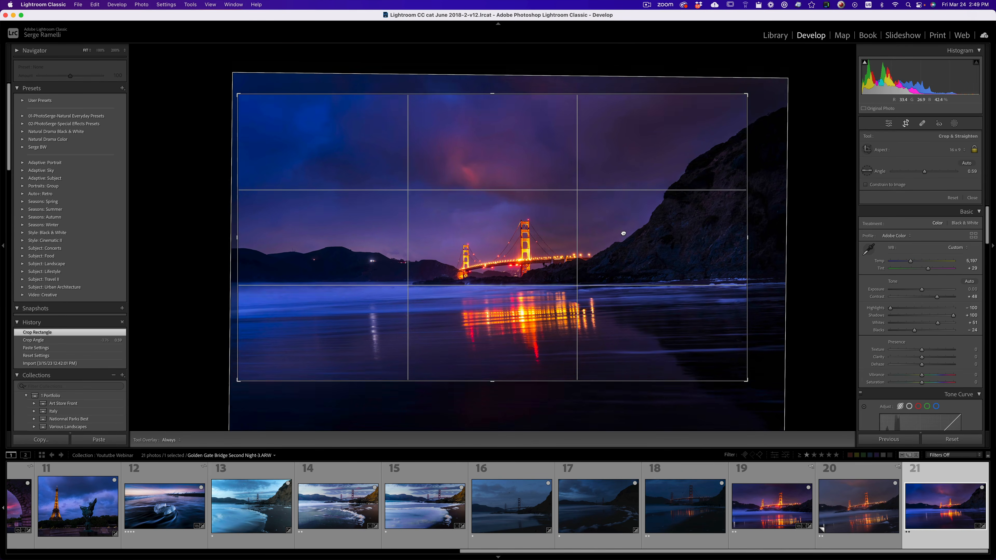
{"action": "left_click_drag", "start_coordinate": [768, 208], "coordinate": [769, 212]}
{"action": "key", "text": "Return"}
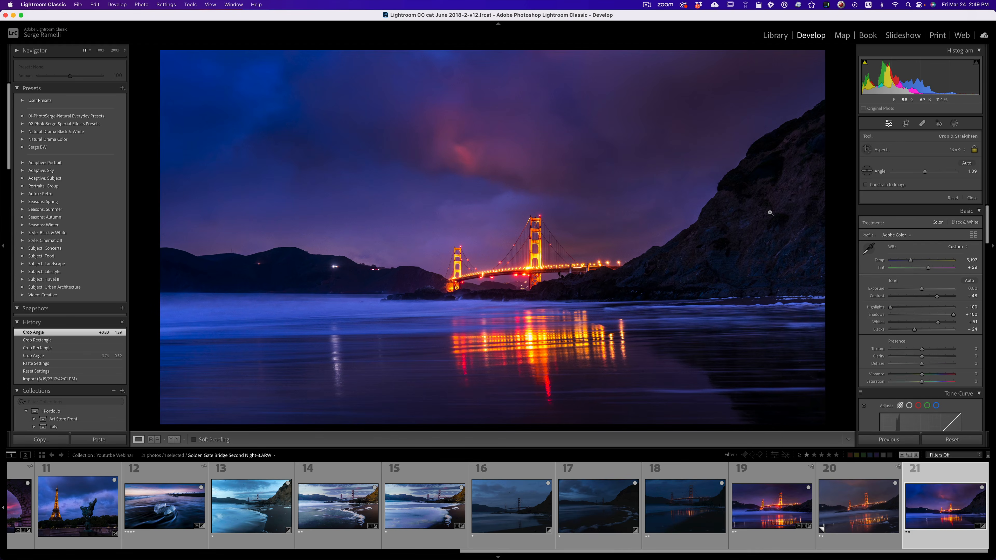